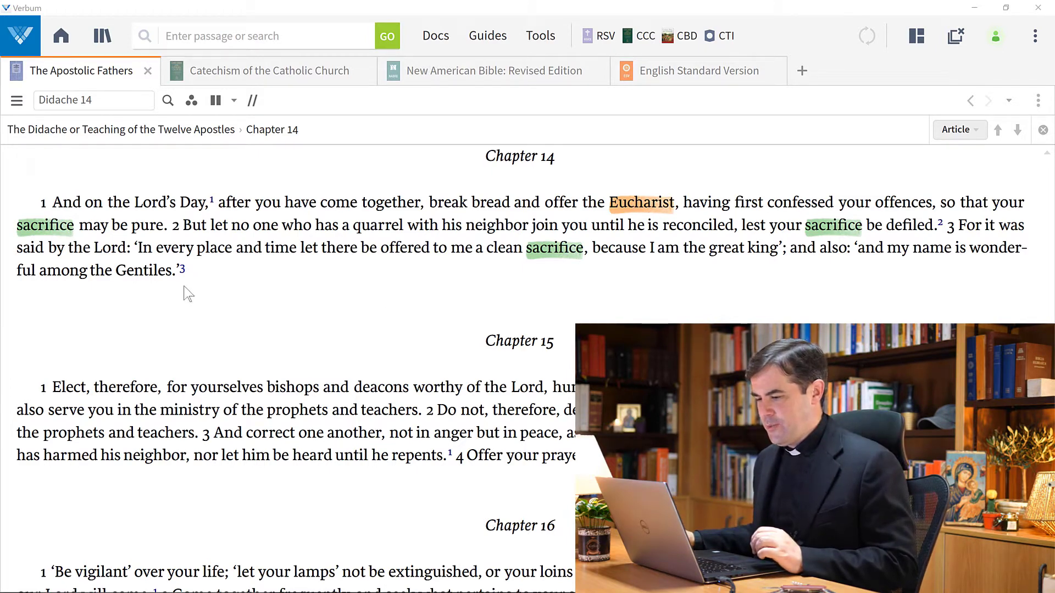
# Open the Cited By tool for Didache 14 and resize its pane beside the text to about two fifths of the width
pyautogui.moveTo(185, 278)
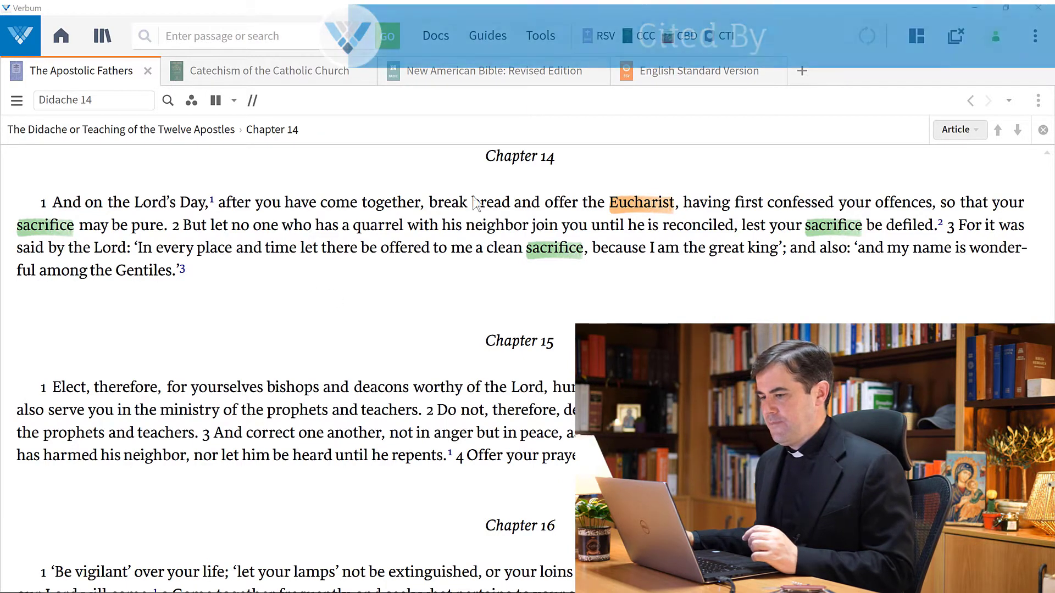
pyautogui.click(536, 44)
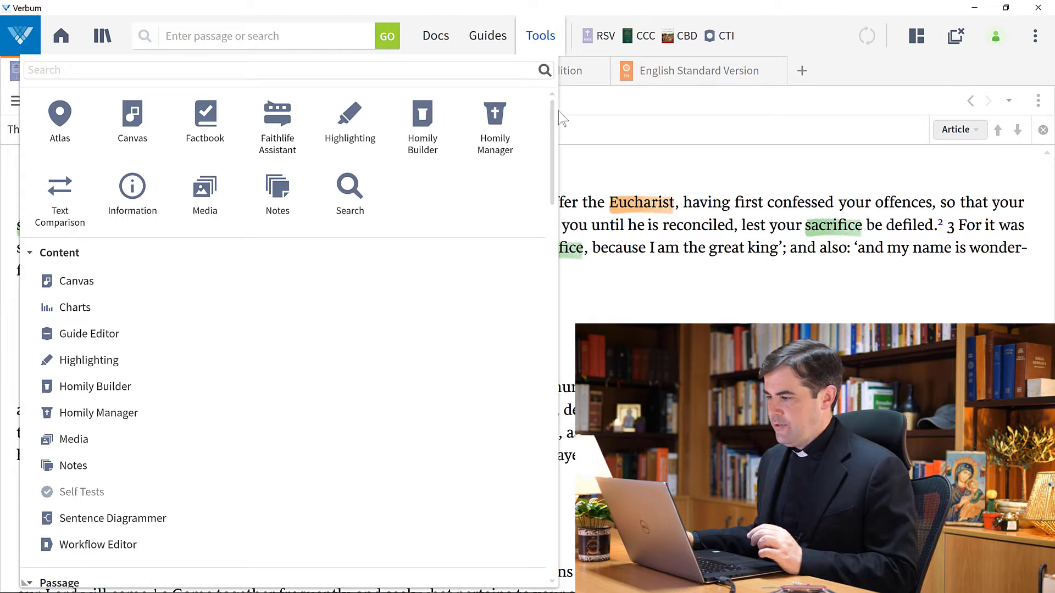
pyautogui.scroll(-3, 554, 149)
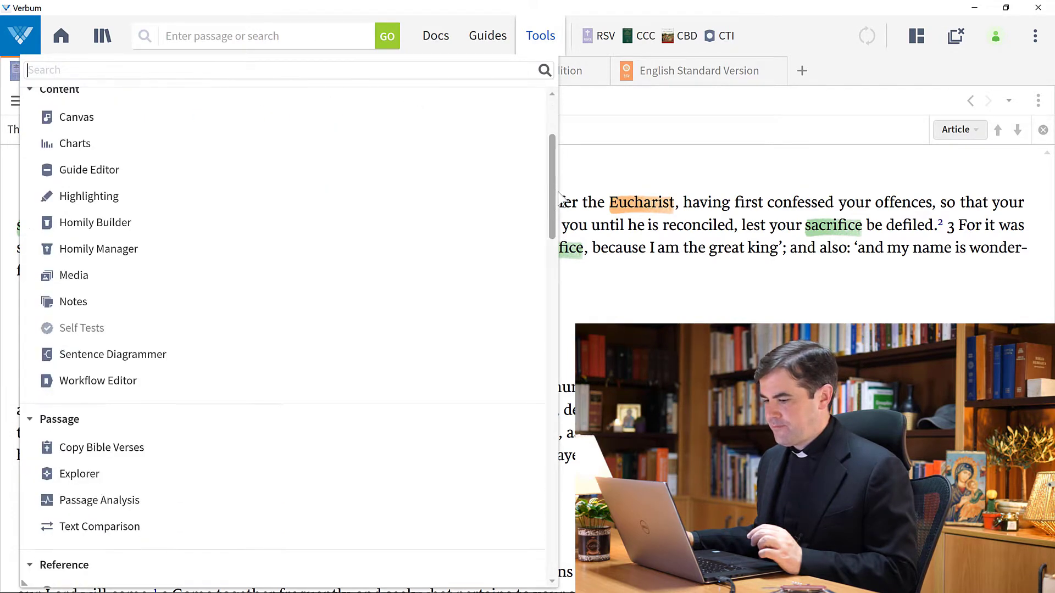
pyautogui.moveTo(559, 198); pyautogui.dragTo(551, 302)
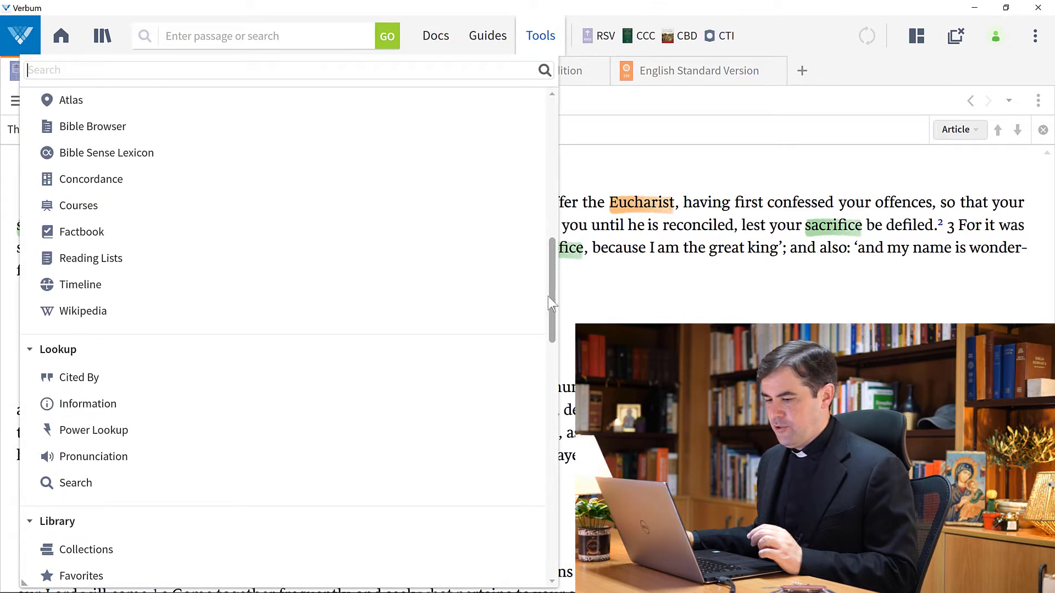
pyautogui.scroll(-2, 549, 298)
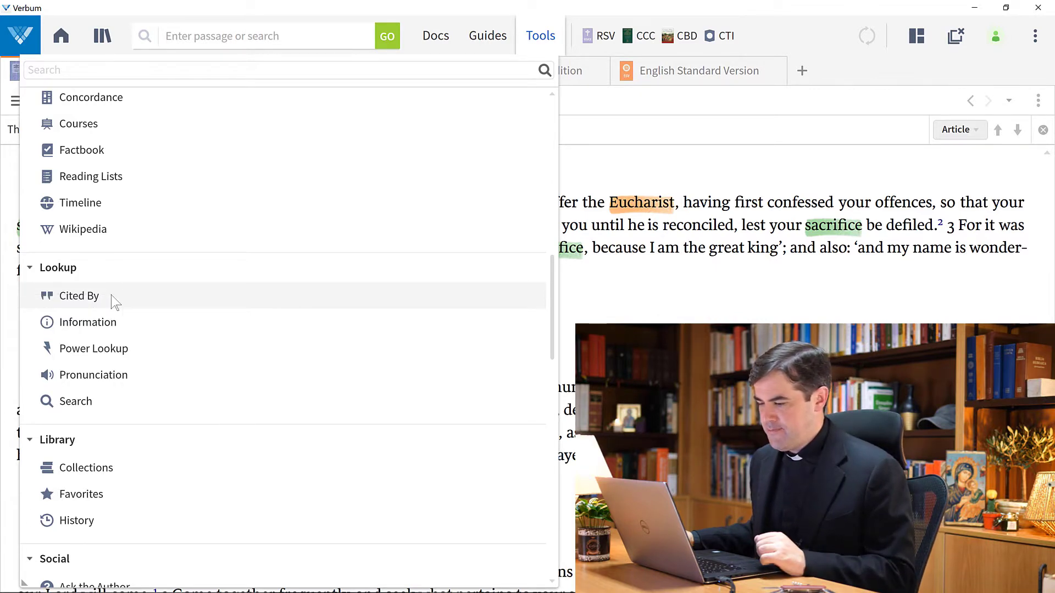
pyautogui.click(79, 296)
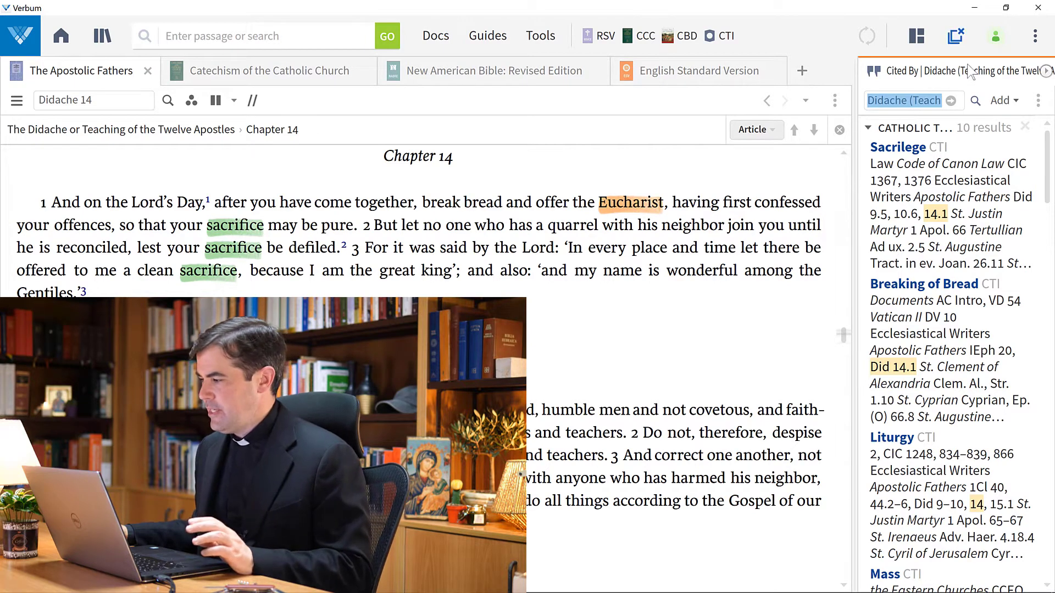
pyautogui.moveTo(954, 81); pyautogui.dragTo(776, 257)
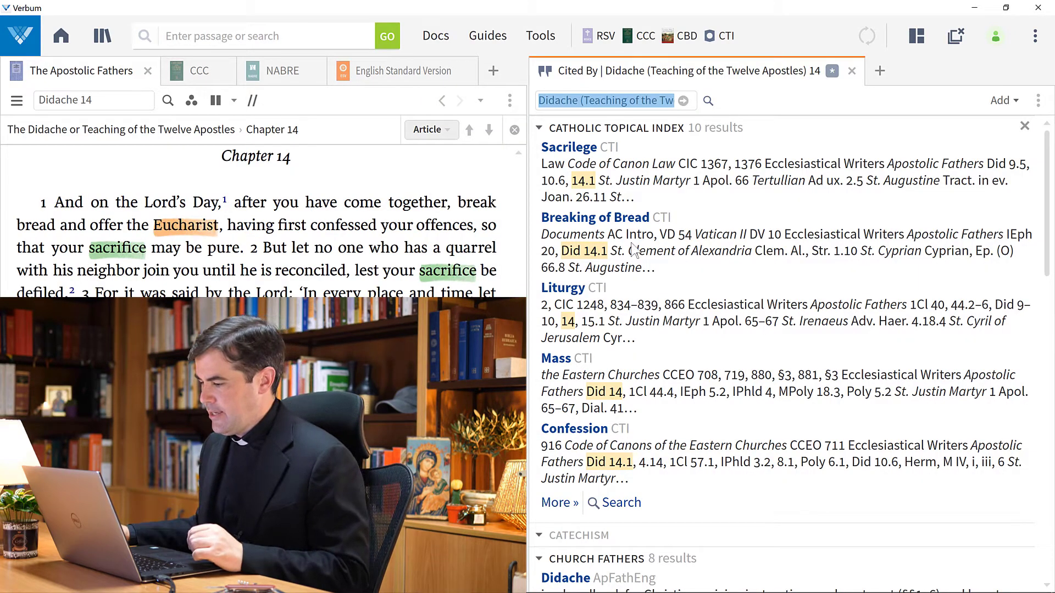
pyautogui.moveTo(528, 293); pyautogui.dragTo(608, 291)
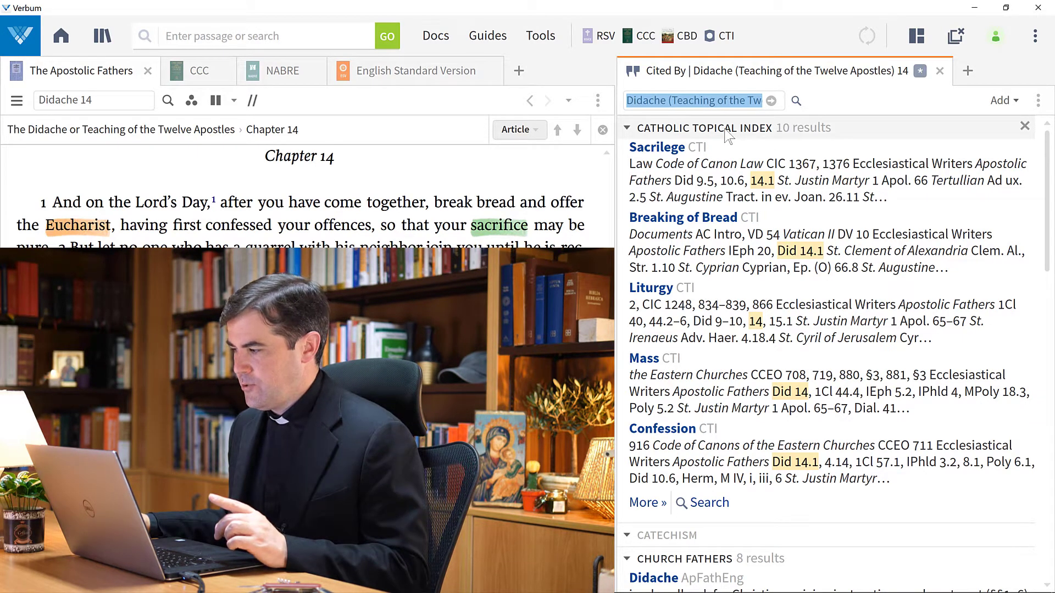
# Examine the Cited By result groups for Didache 14, from Catholic Topical Index to All Resources, and the resources available to add
pyautogui.scroll(-3, 847, 316)
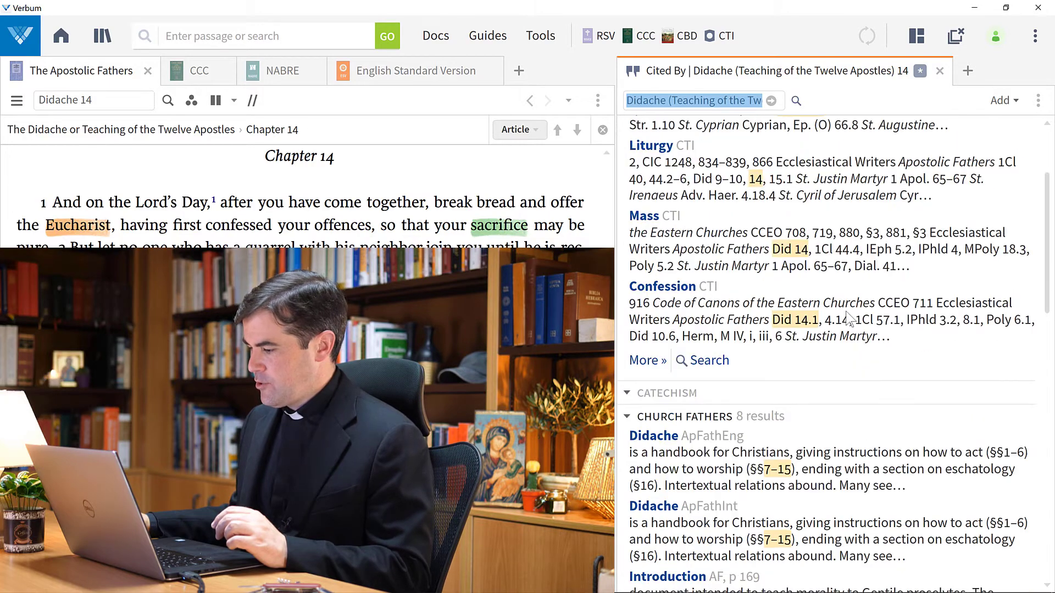
pyautogui.scroll(-2, 847, 317)
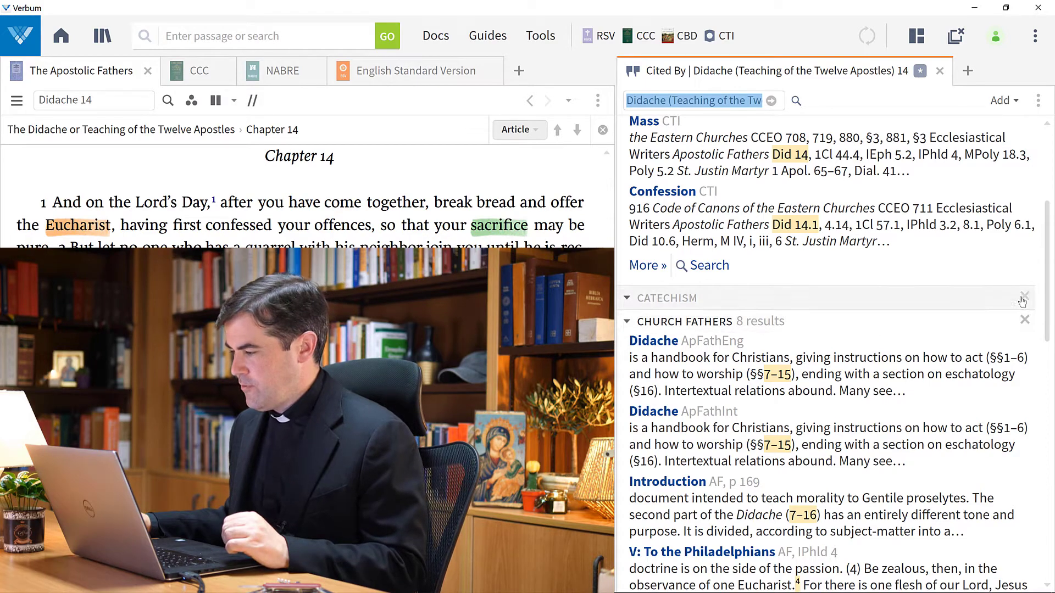
pyautogui.moveTo(1046, 304); pyautogui.dragTo(1049, 437)
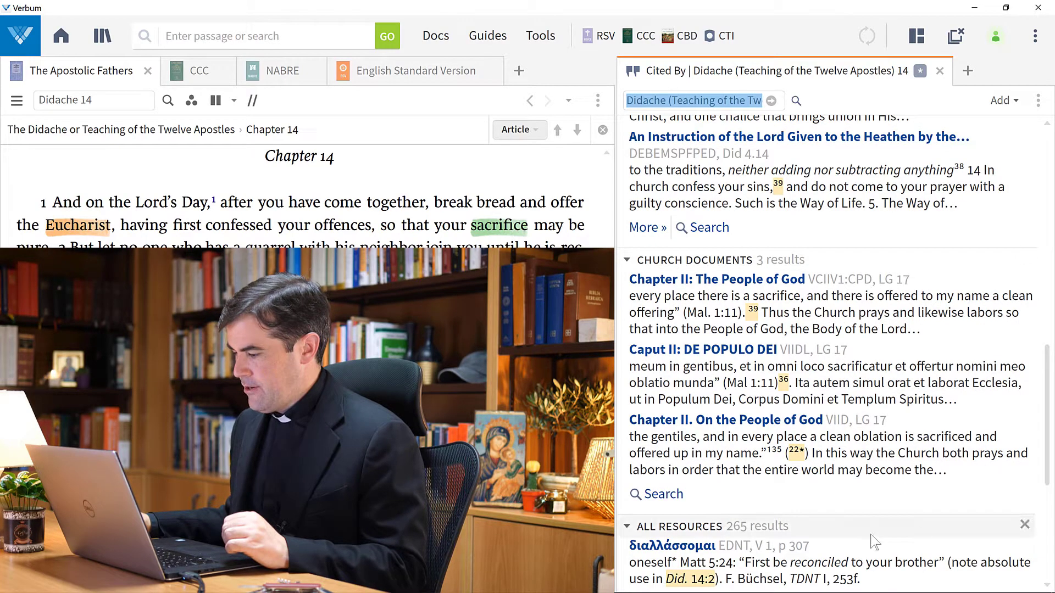
pyautogui.moveTo(1048, 458); pyautogui.dragTo(1045, 224)
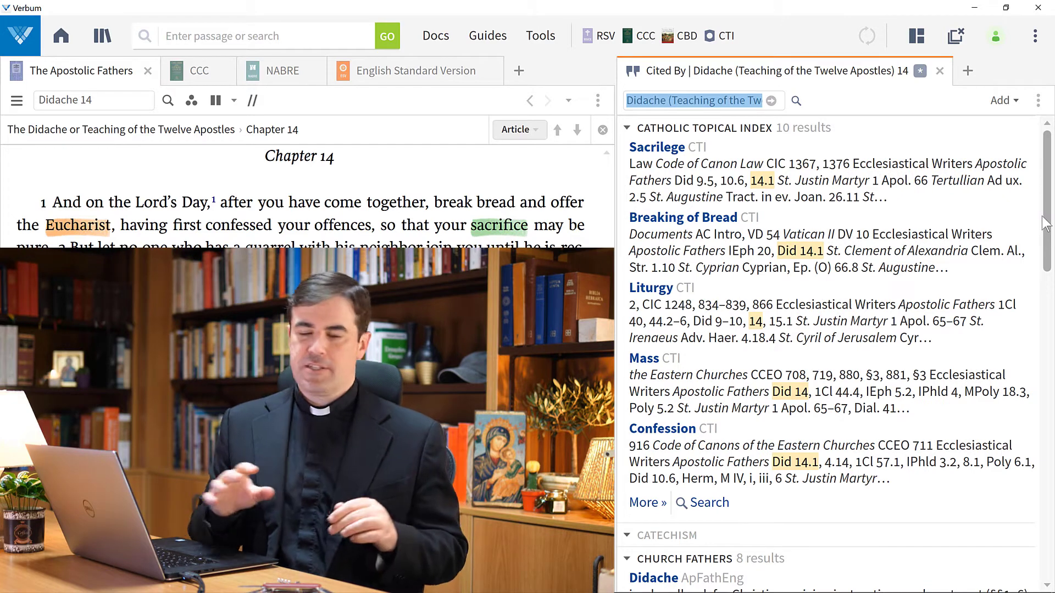
pyautogui.click(1002, 100)
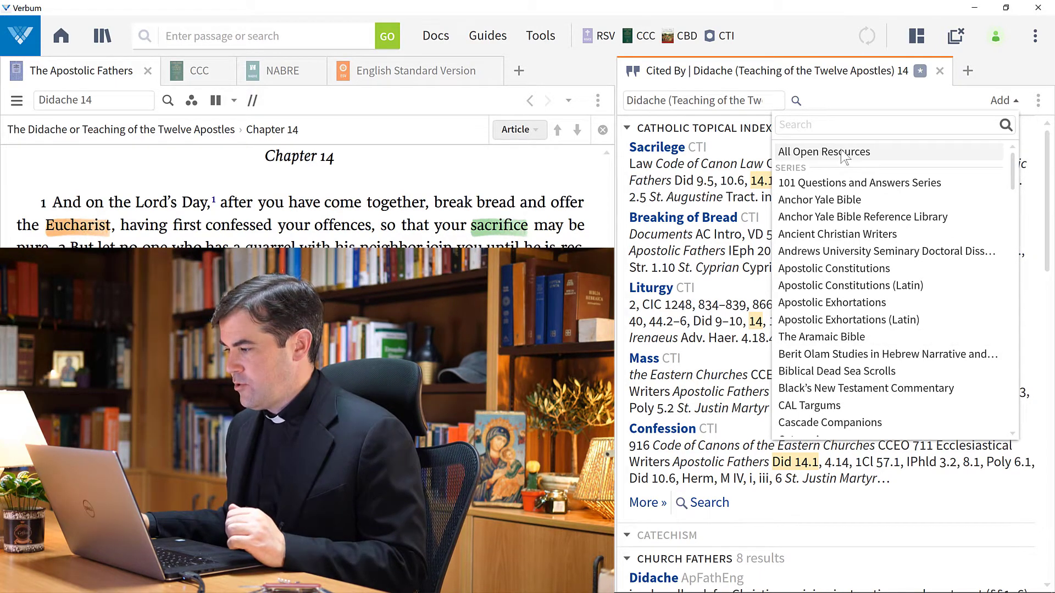
pyautogui.click(1049, 202)
pyautogui.moveTo(1047, 202); pyautogui.dragTo(1050, 523)
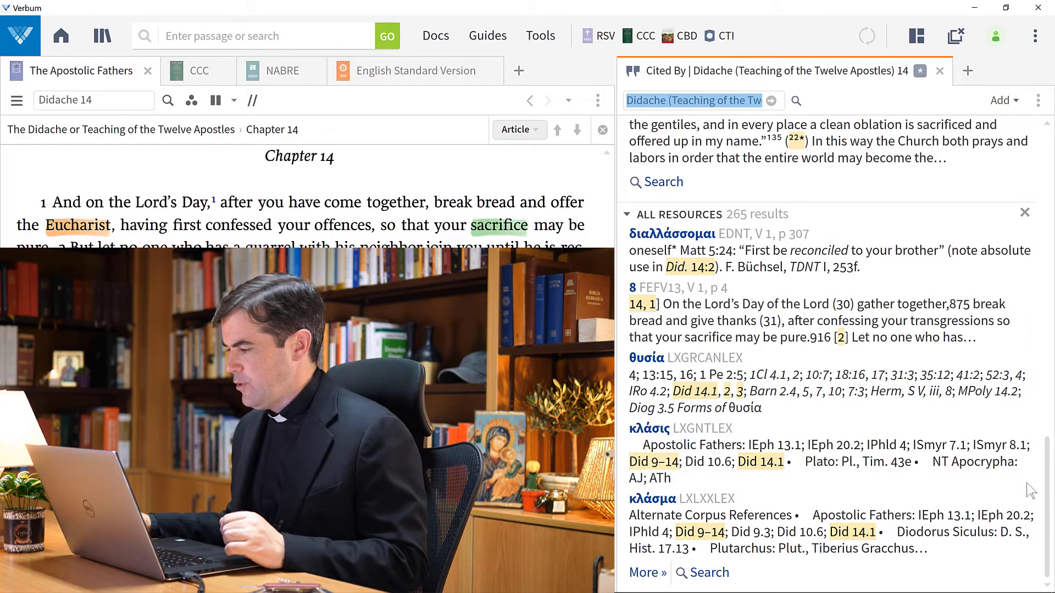
pyautogui.scroll(4, 1046, 383)
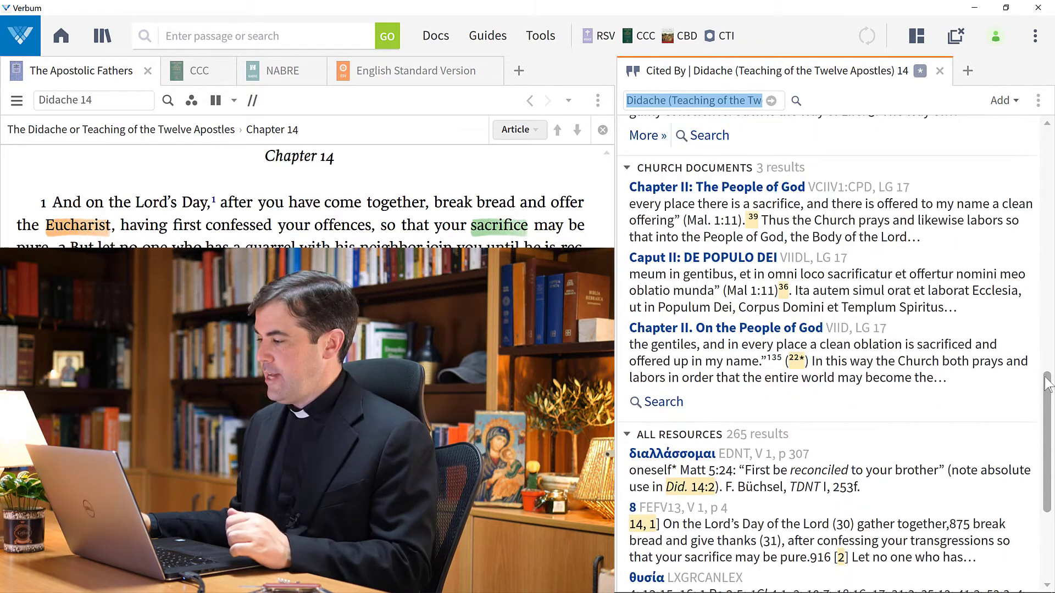
pyautogui.moveTo(1046, 382); pyautogui.dragTo(1052, 184)
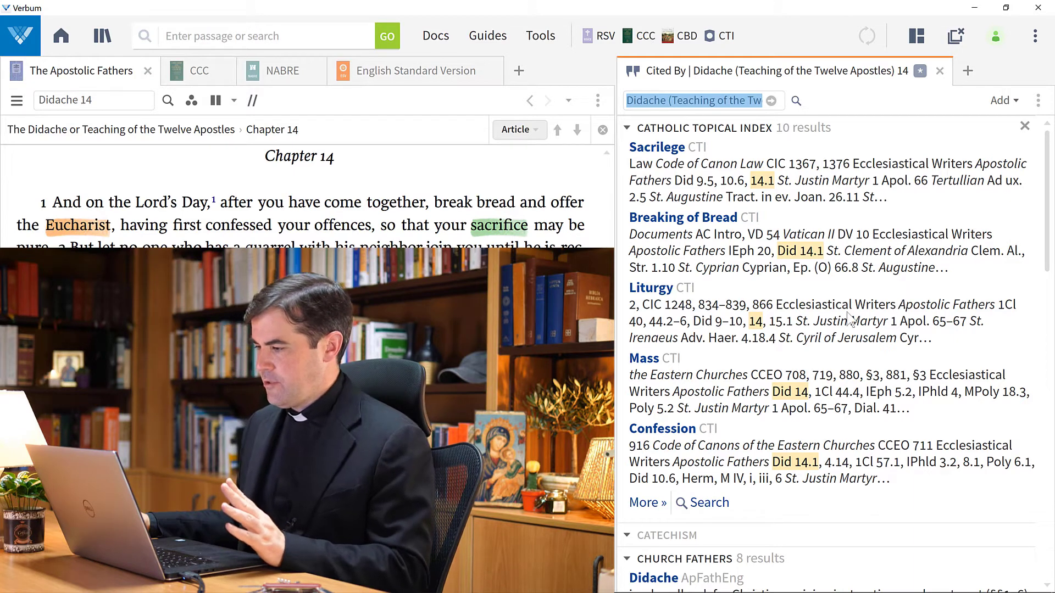
# Expand the Catholic Topical Index results for Didache 14 and open the Sacrifice article
pyautogui.click(657, 505)
pyautogui.moveTo(652, 501)
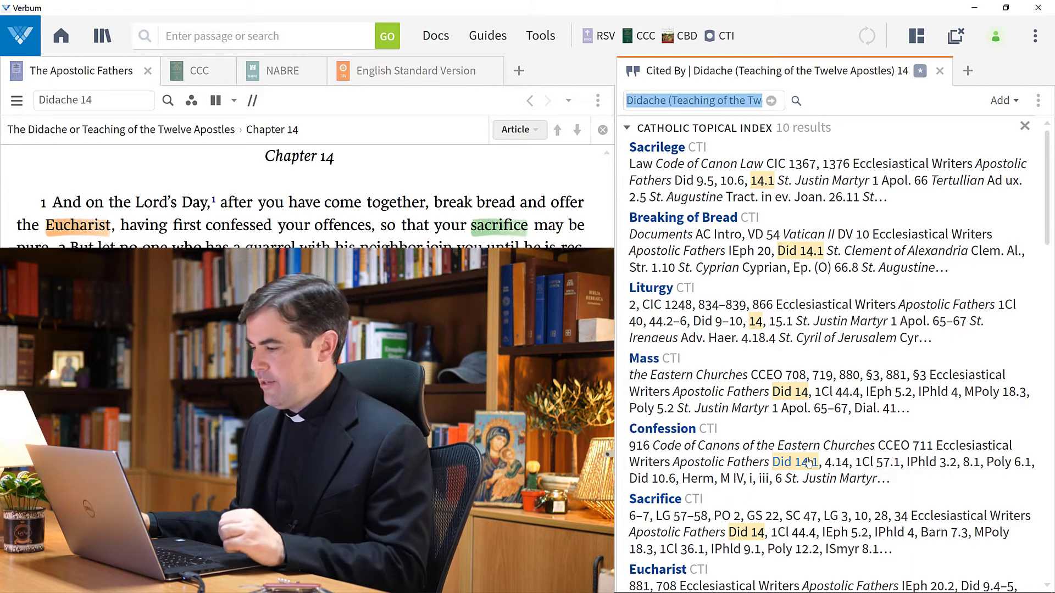
pyautogui.scroll(-3, 811, 464)
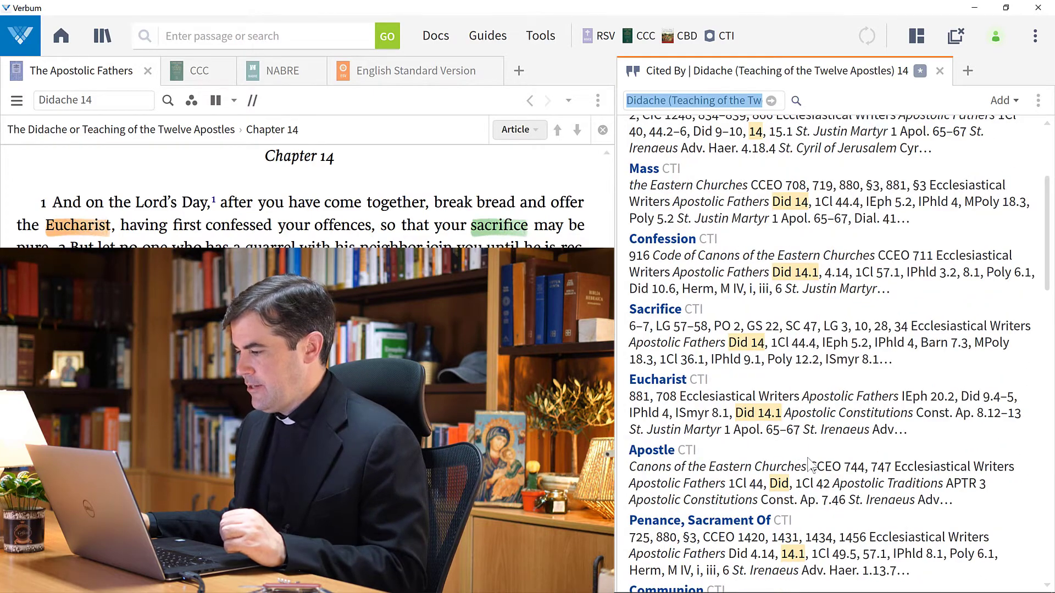
pyautogui.scroll(-1, 811, 464)
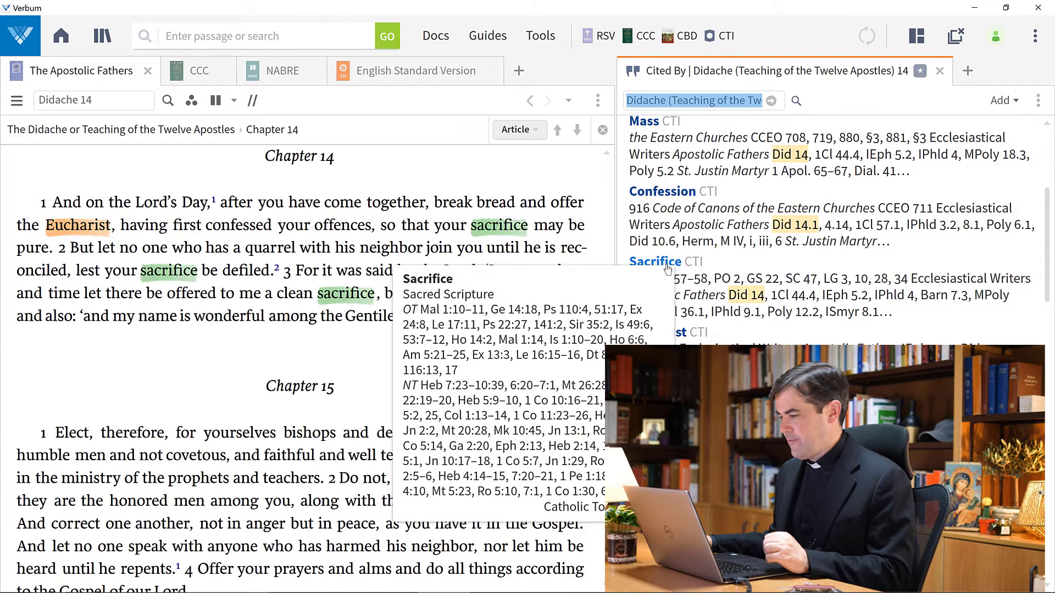
pyautogui.click(668, 268)
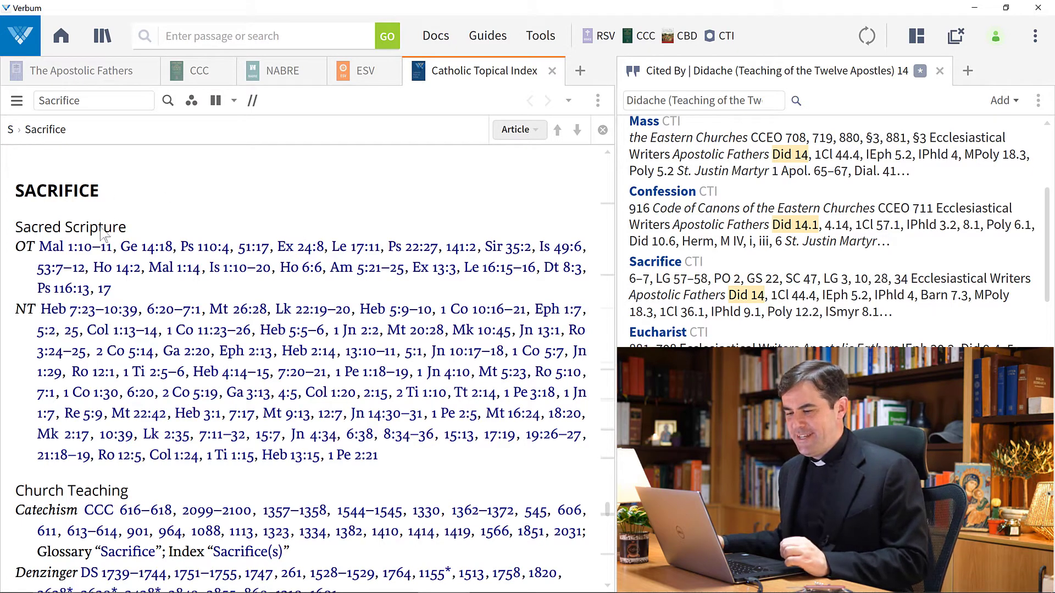
# Review the Sacrifice article's references and open St. Irenaeus, Adv. Haer. 4.17.5, listed under Ecclesiastical Writers
pyautogui.moveTo(97, 245)
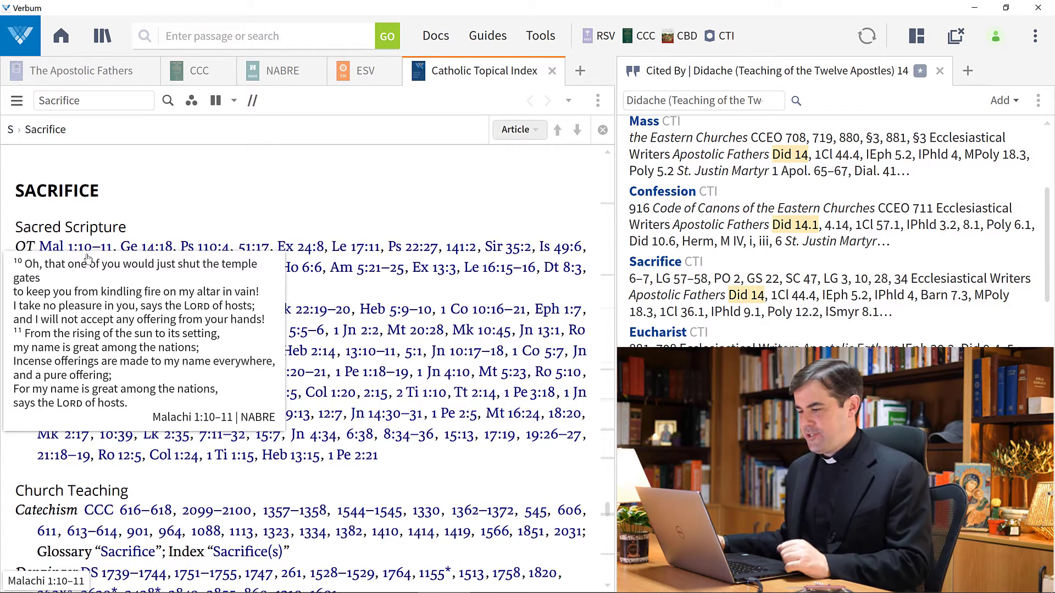
pyautogui.scroll(-3, 277, 292)
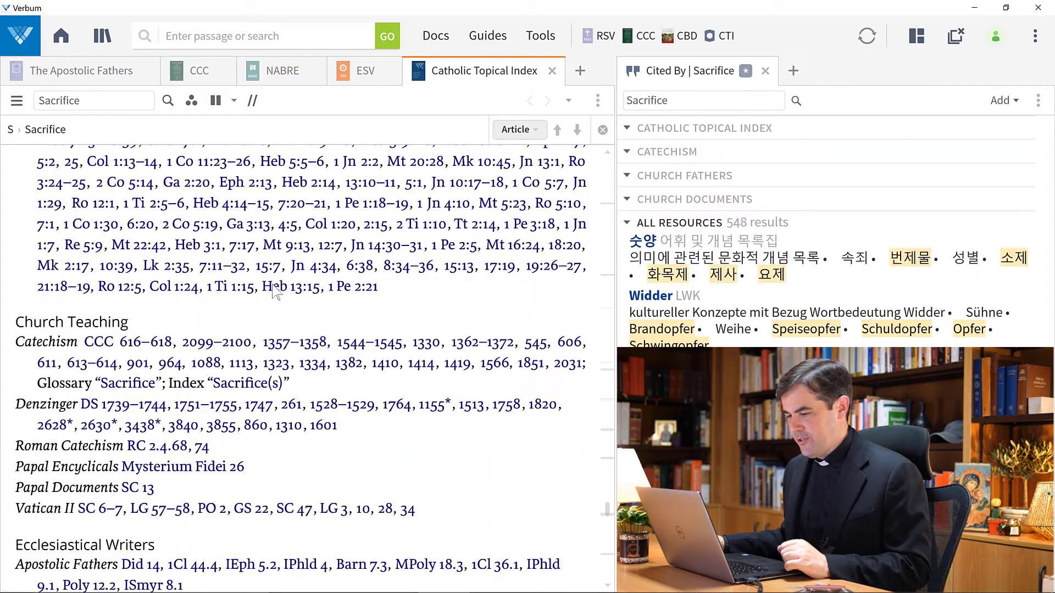
pyautogui.scroll(-2, 270, 286)
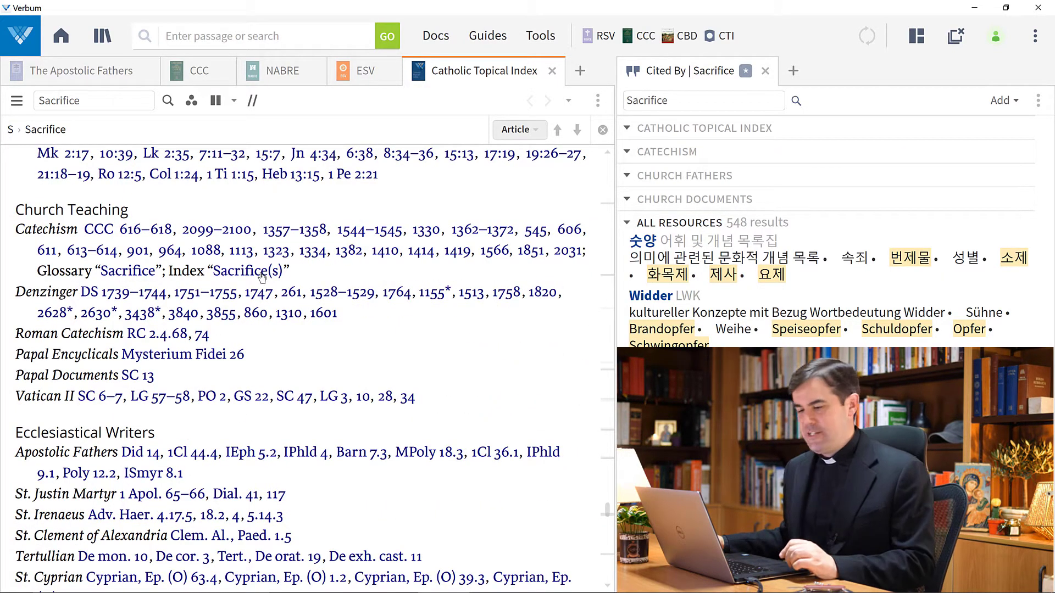
pyautogui.scroll(-3, 305, 376)
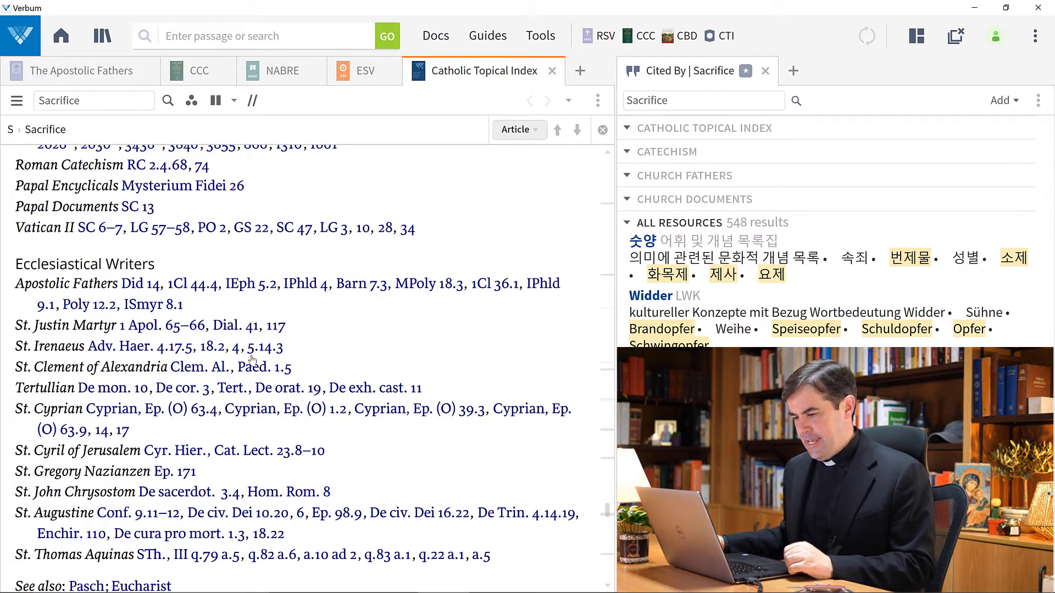
pyautogui.click(174, 352)
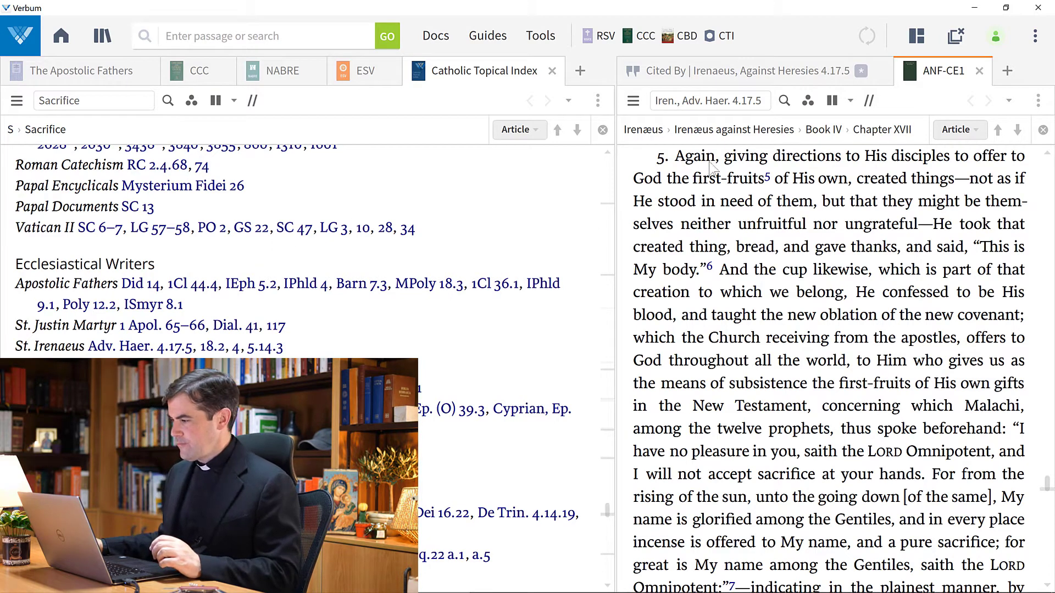
# Return to the Cited By results for Irenaeus, Against Heresies 4.17.5, and check the panel's link set and display options
pyautogui.click(756, 80)
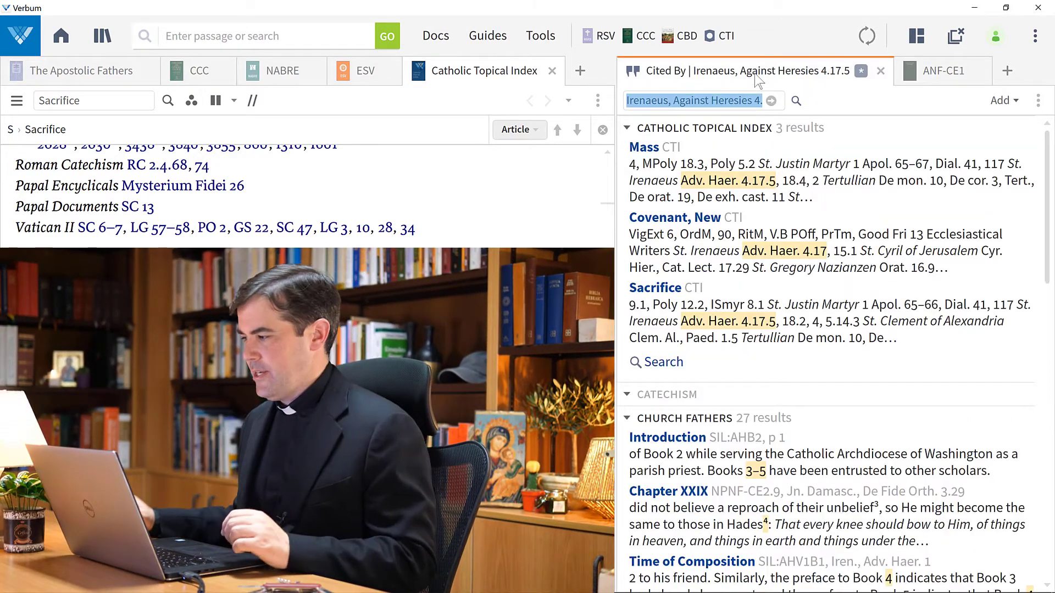
pyautogui.click(1038, 101)
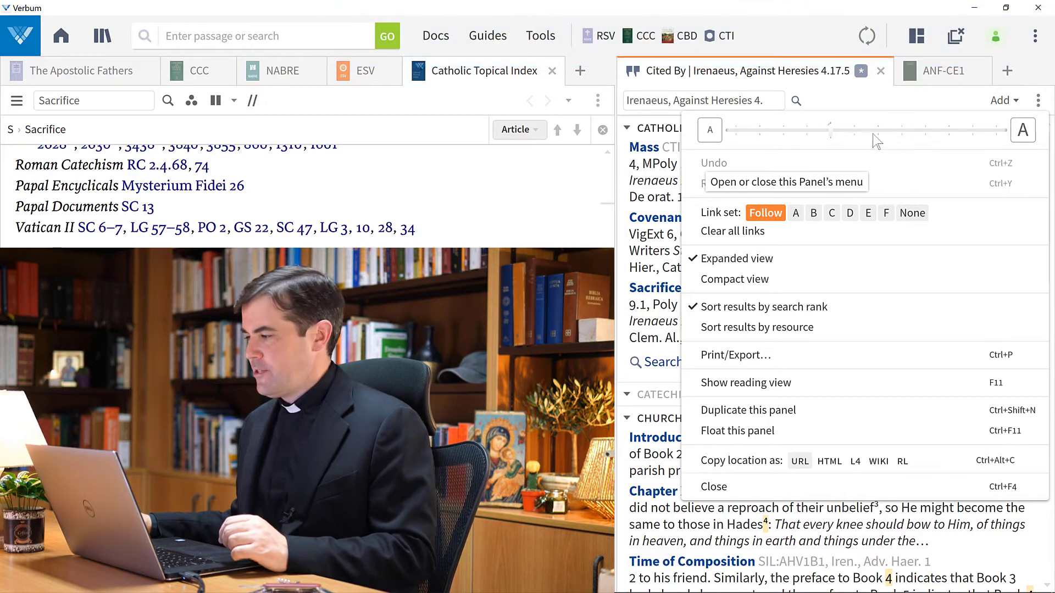
pyautogui.click(1037, 104)
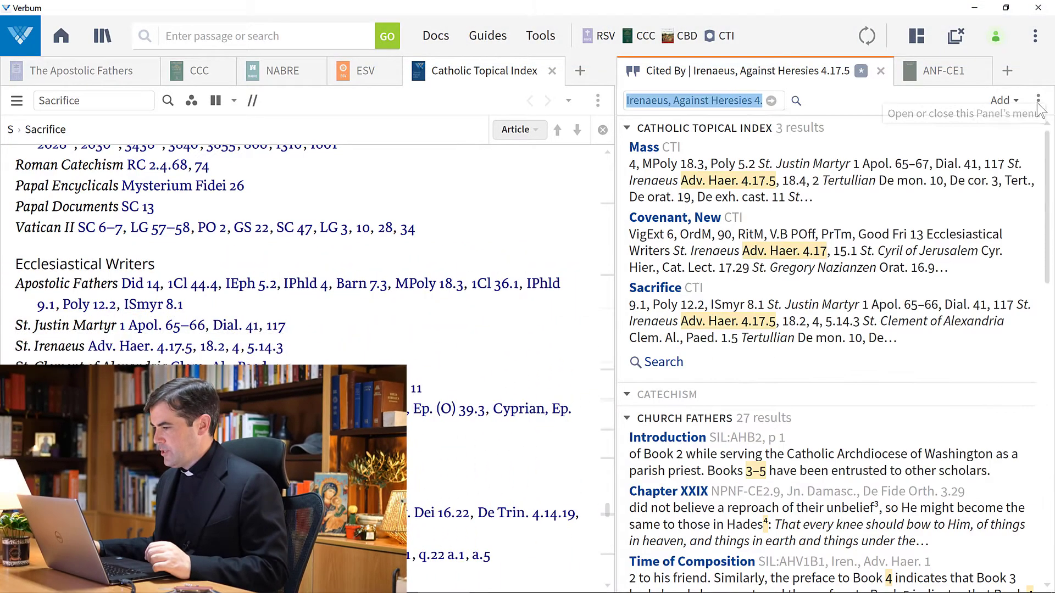
# Review how Cited By follows the open text by moving from Didache 14 to Didache 15.1 and viewing CCC 1330 before returning
pyautogui.click(109, 76)
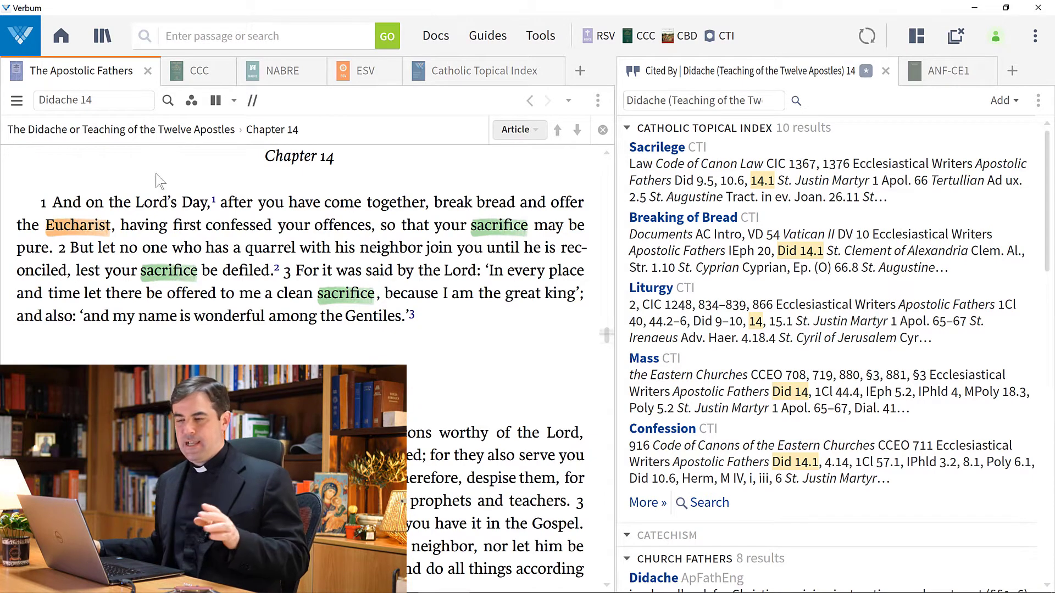
pyautogui.scroll(-4, 231, 336)
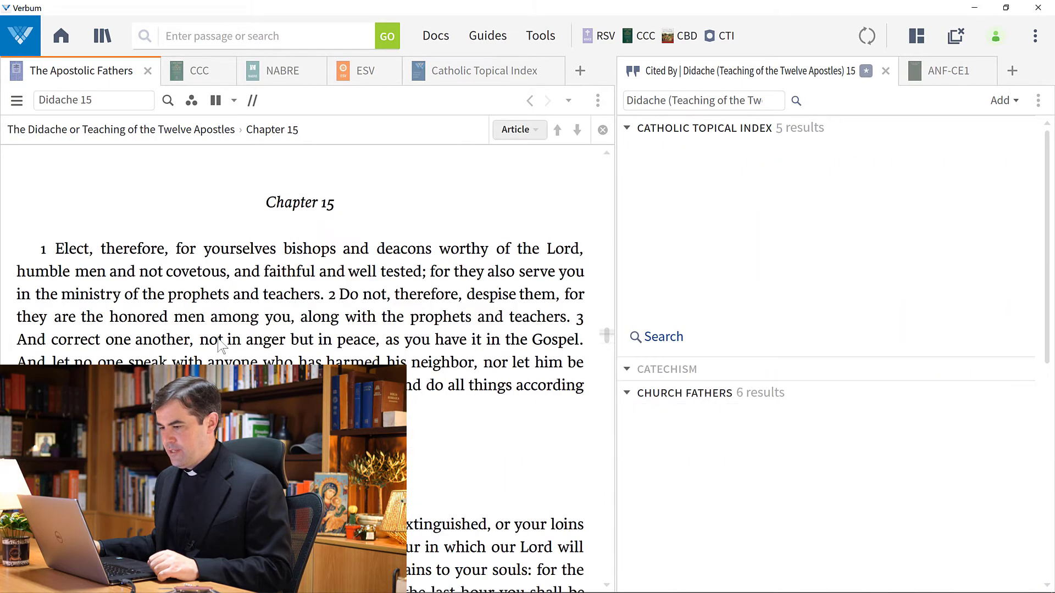
pyautogui.scroll(-1, 220, 345)
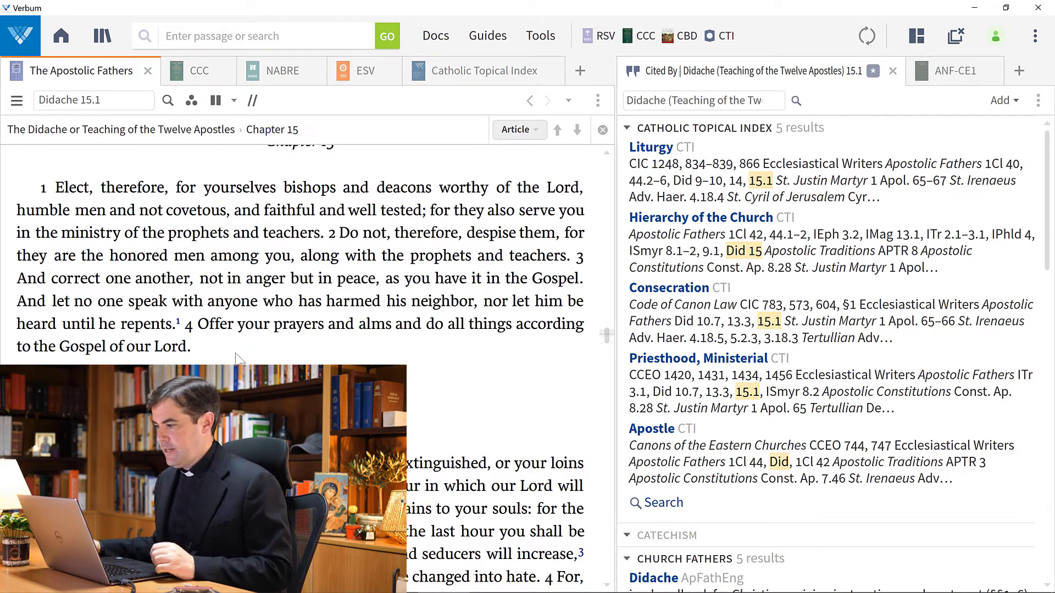
pyautogui.click(199, 71)
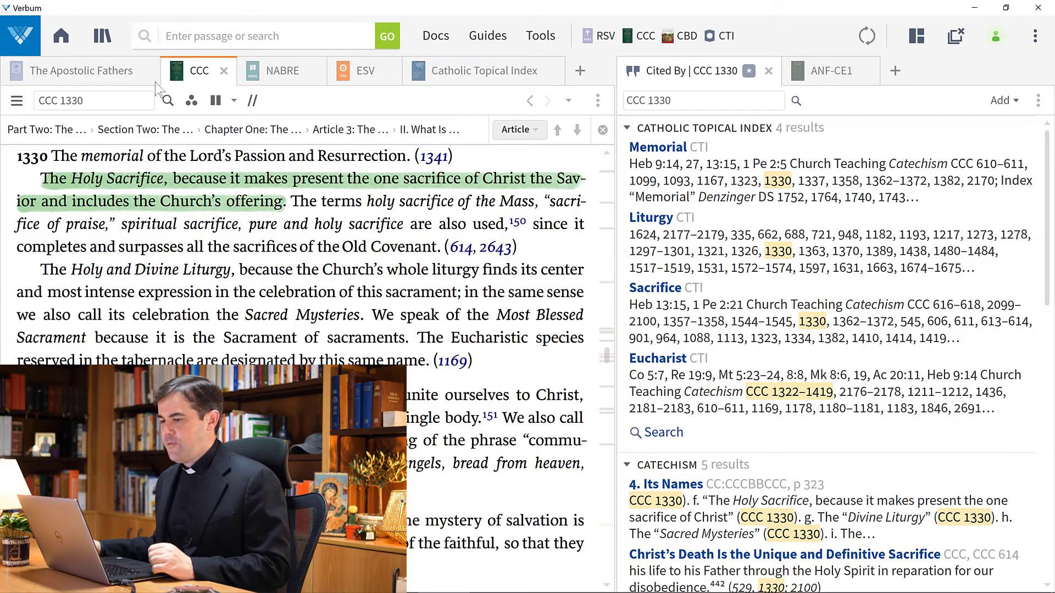
pyautogui.click(125, 74)
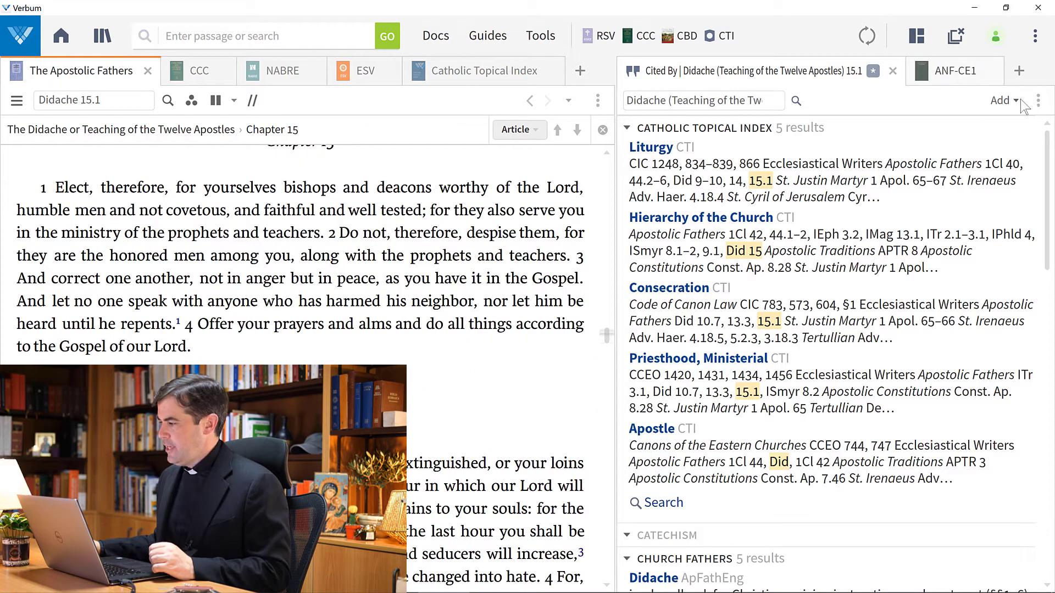
# Switch the Cited By panel for Didache 15.1 to compact view
pyautogui.click(1037, 100)
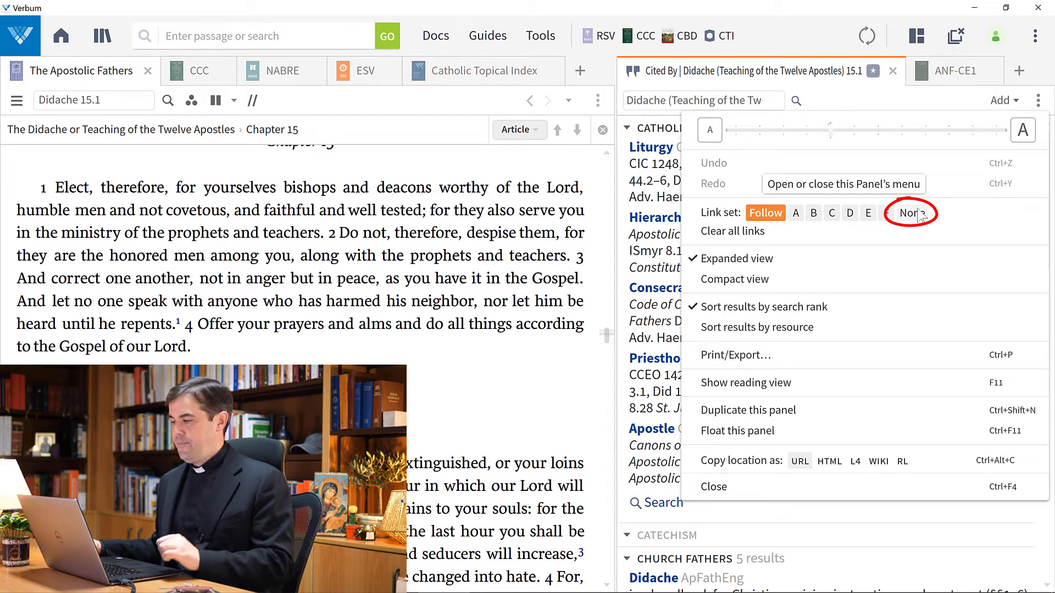
pyautogui.click(765, 281)
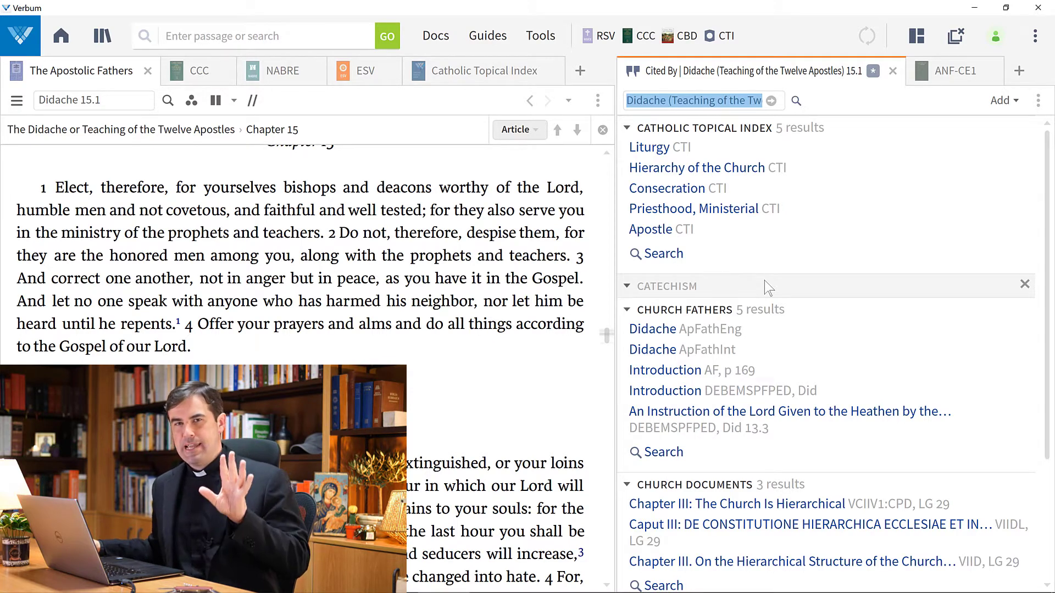
# Look over the resources that can be added to Cited By and sort its results by resource
pyautogui.click(1000, 101)
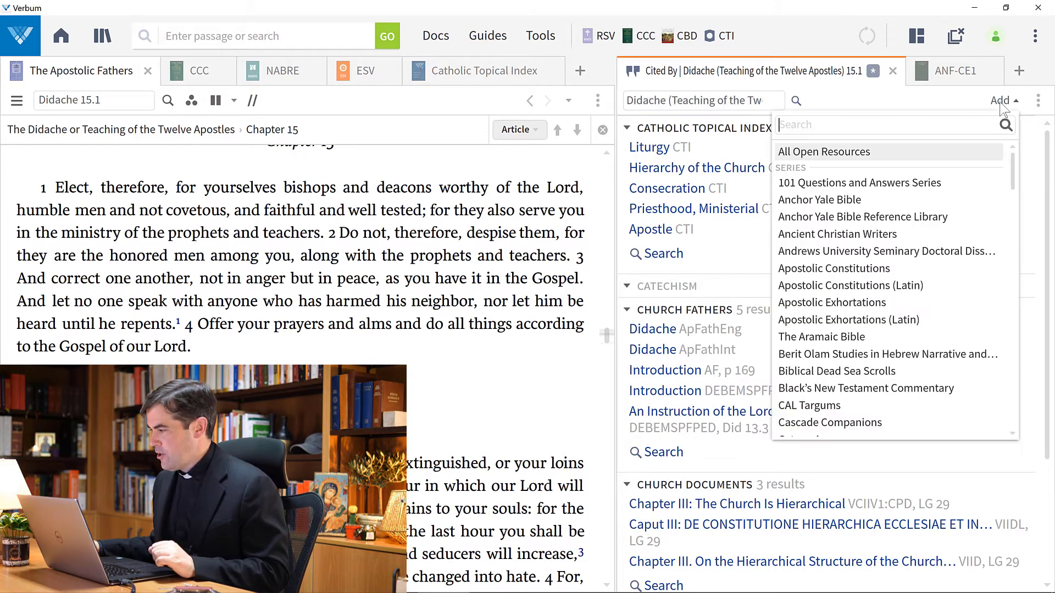
pyautogui.click(1038, 100)
pyautogui.click(1037, 100)
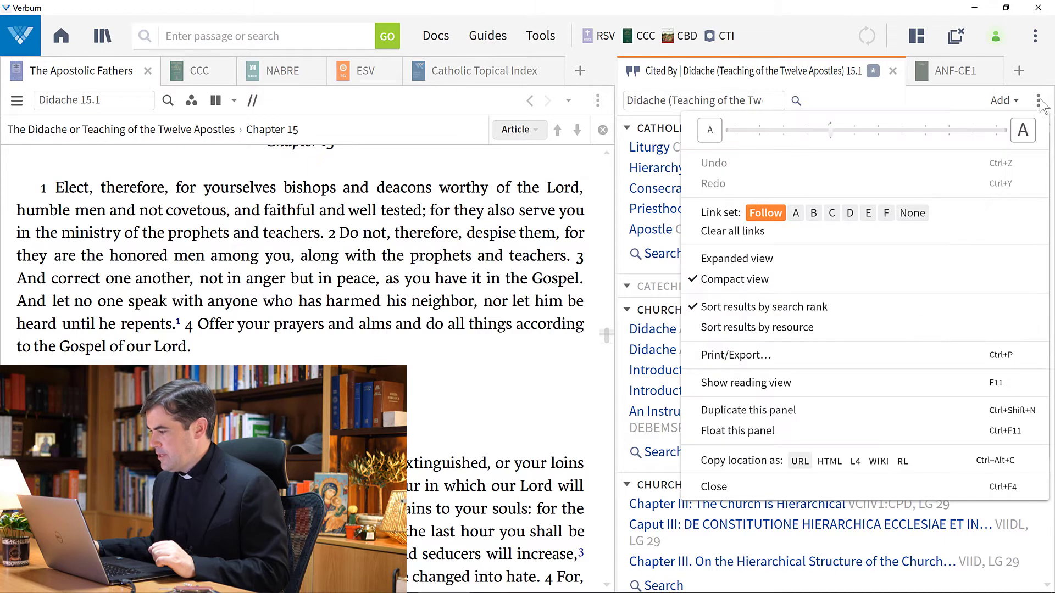
pyautogui.click(791, 328)
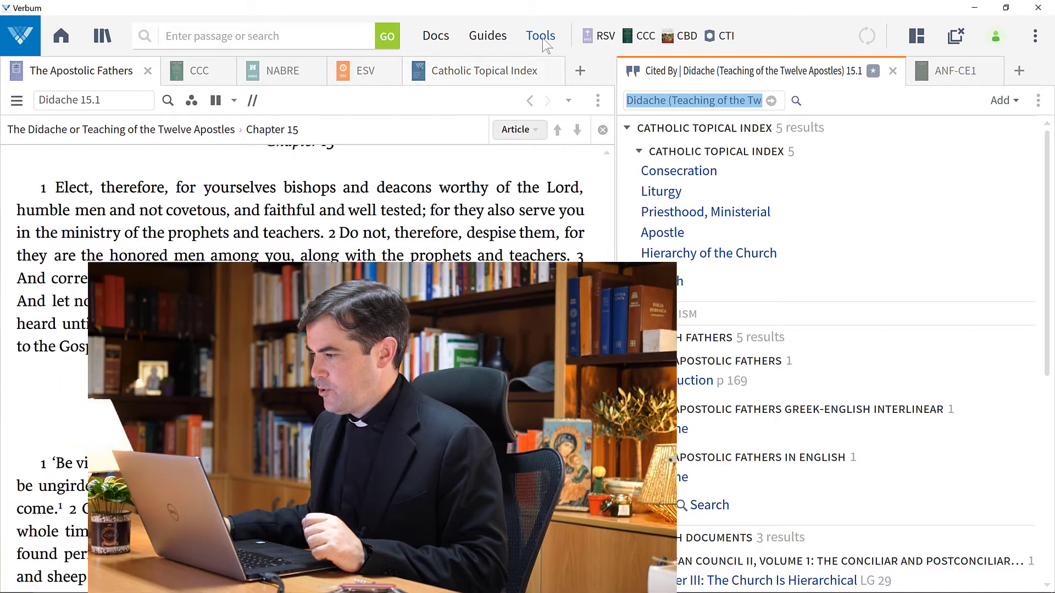
# Open the Power Lookup tool and dock it as a tab alongside the Cited By panel
pyautogui.click(541, 37)
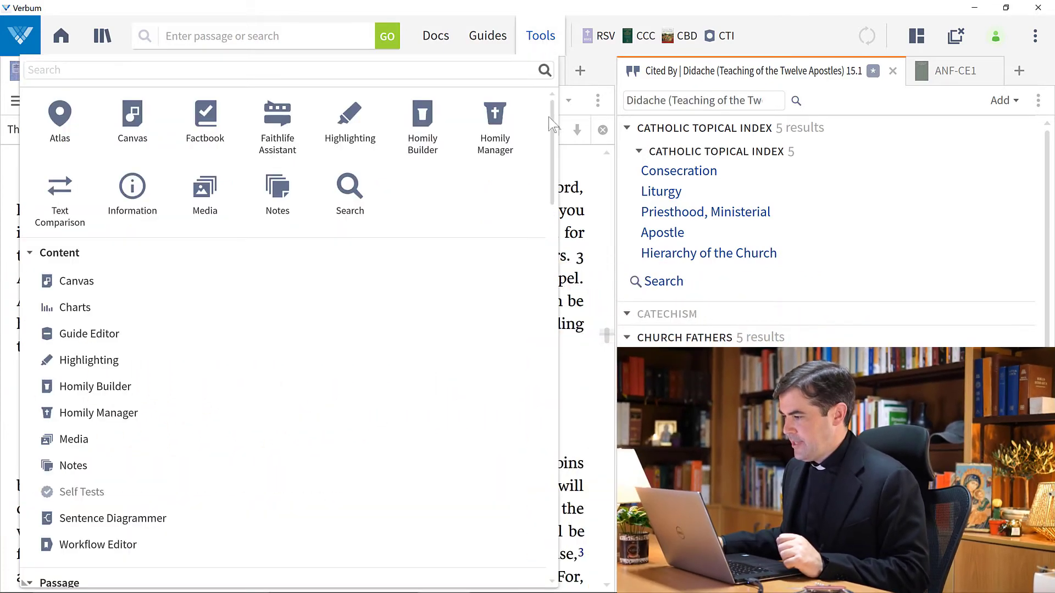
pyautogui.scroll(-3, 532, 246)
pyautogui.scroll(-8, 532, 245)
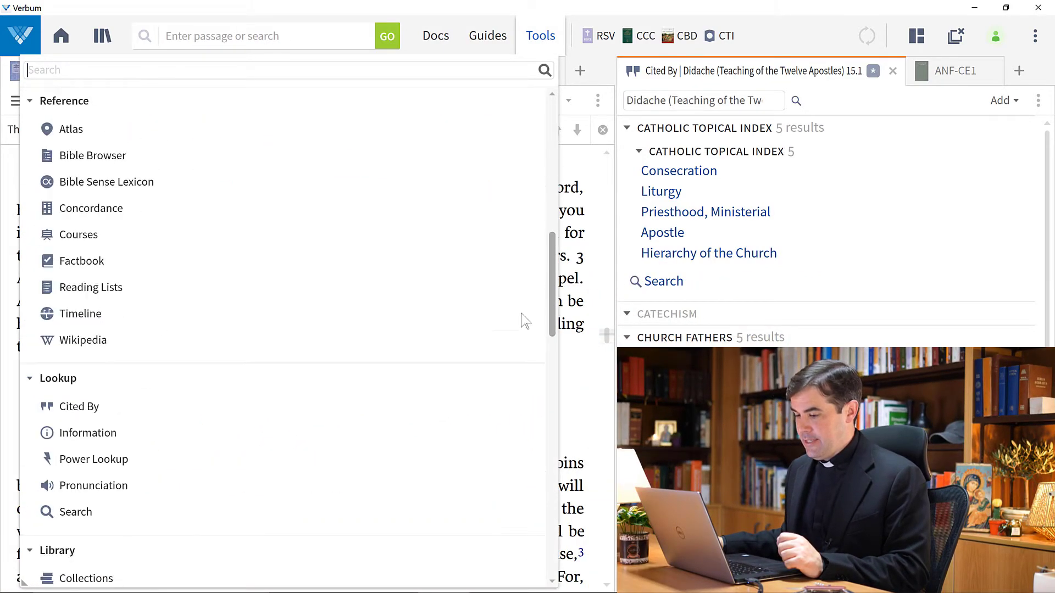
pyautogui.scroll(1, 531, 340)
pyautogui.scroll(3, 532, 335)
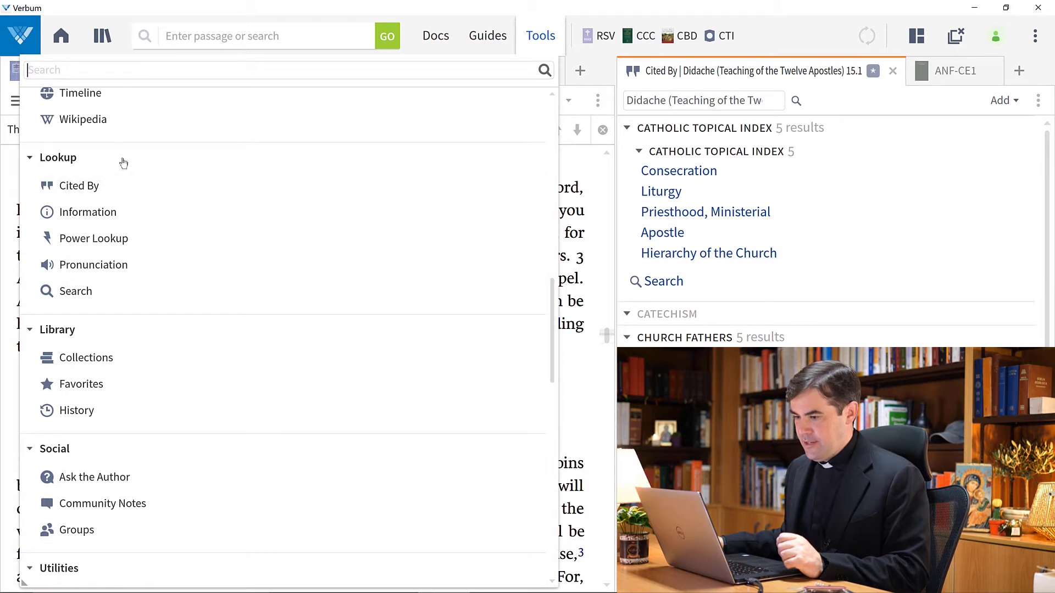
pyautogui.click(128, 241)
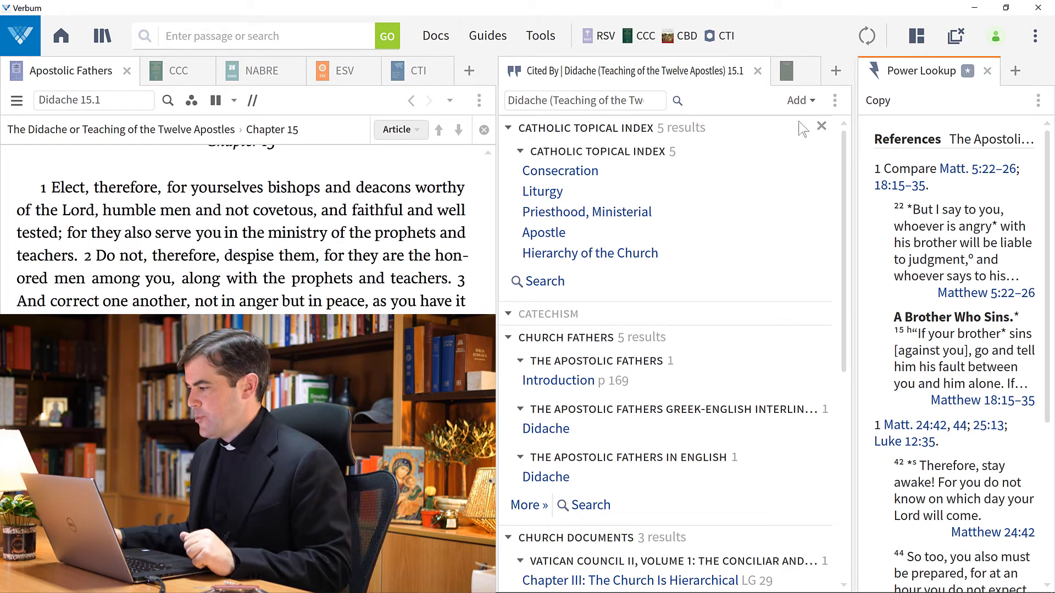
pyautogui.moveTo(933, 74)
pyautogui.mouseDown()
pyautogui.moveTo(824, 96)
pyautogui.moveTo(780, 87)
pyautogui.mouseUp()
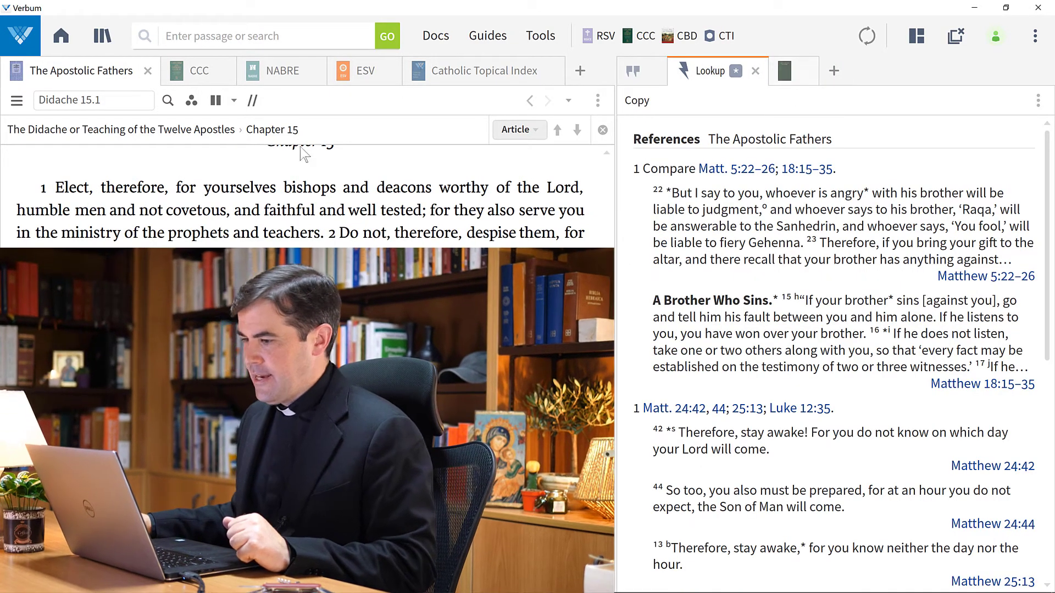
# Review the Power Lookup references for CCC 1330 and 1331 and for Malachi 1 in the NABRE and ESV
pyautogui.click(191, 78)
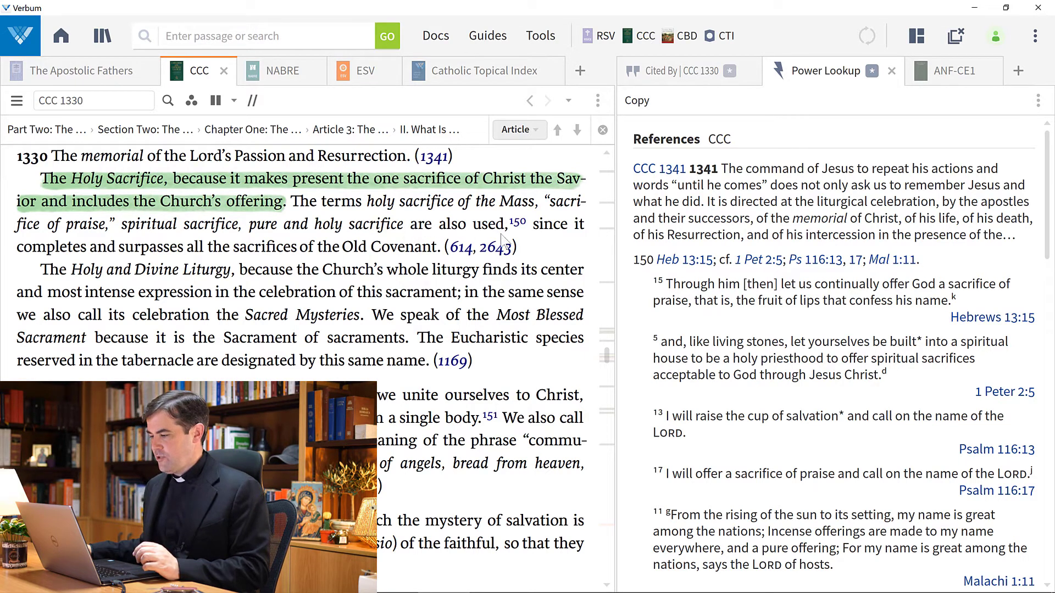
pyautogui.moveTo(520, 224)
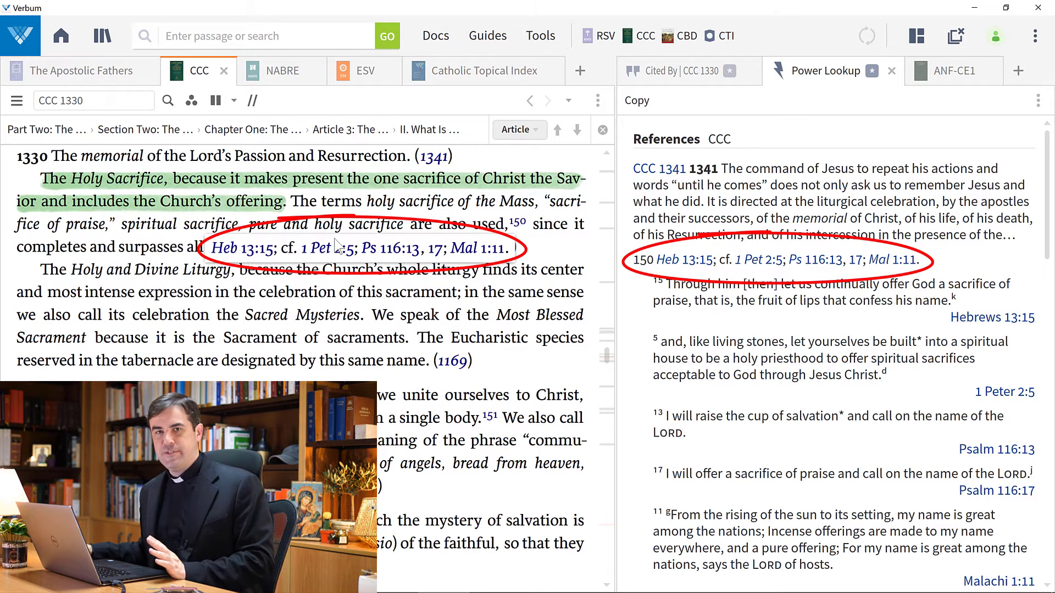
pyautogui.moveTo(399, 254)
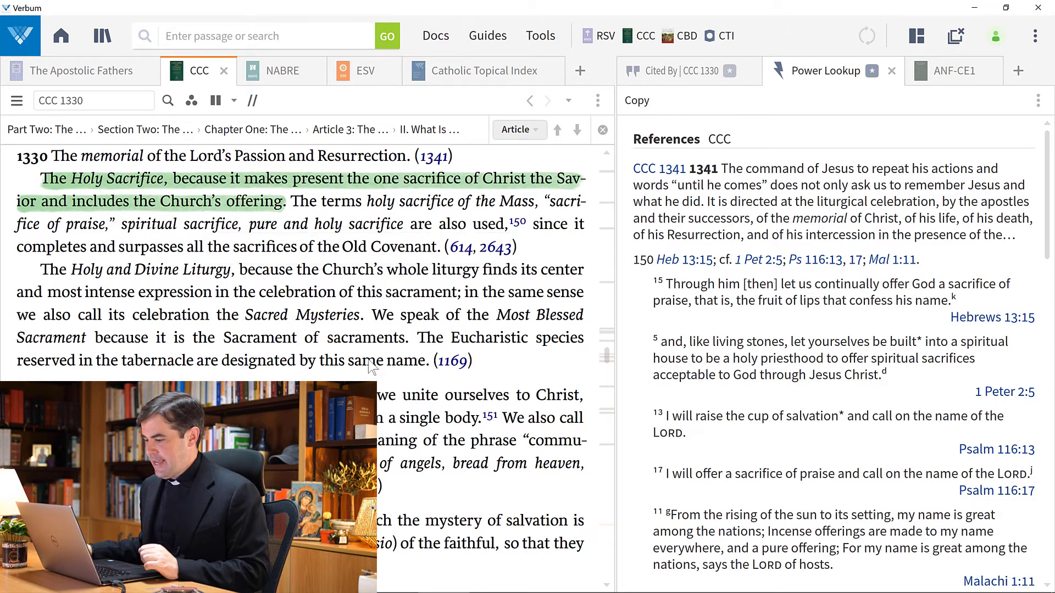
pyautogui.scroll(-3, 369, 366)
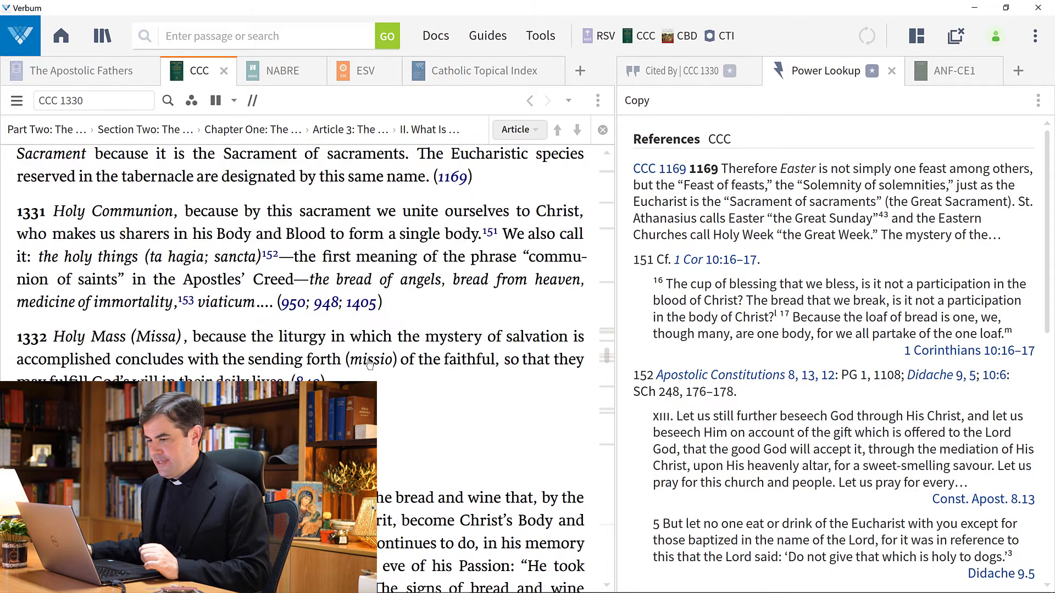
pyautogui.scroll(-1, 369, 363)
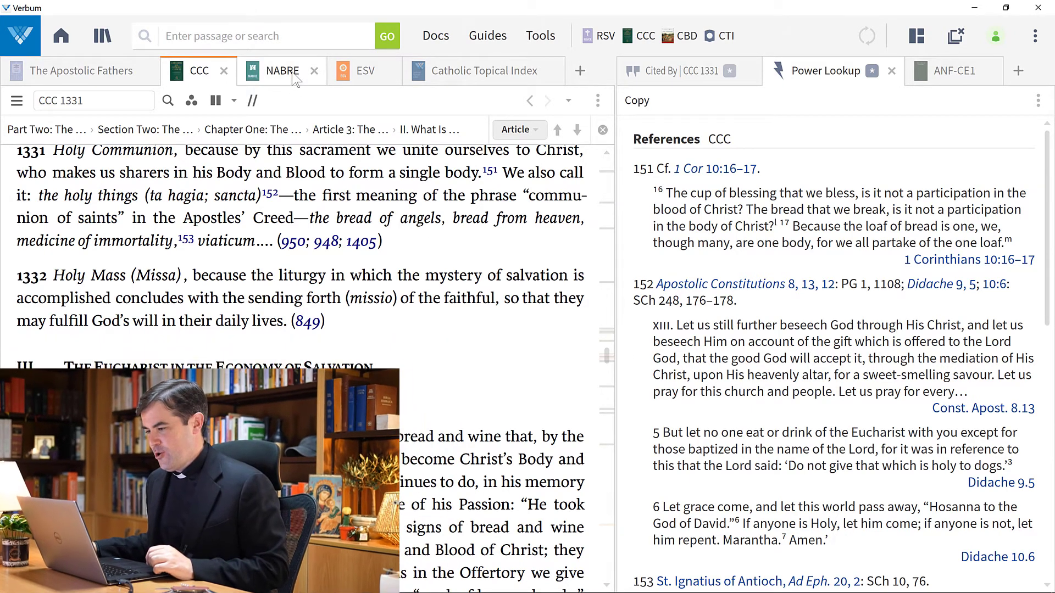
pyautogui.click(283, 72)
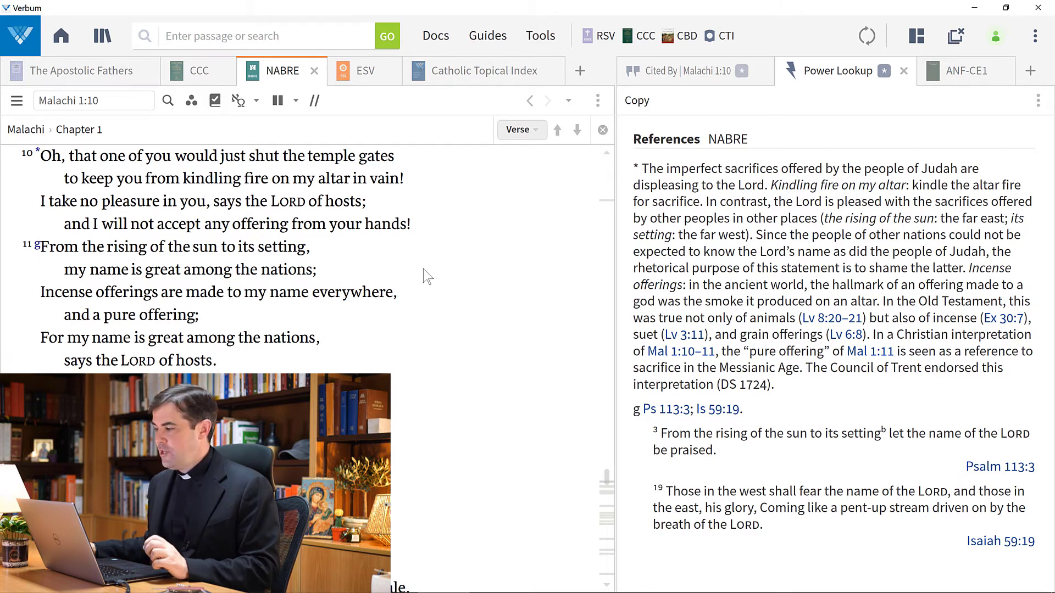
pyautogui.click(365, 86)
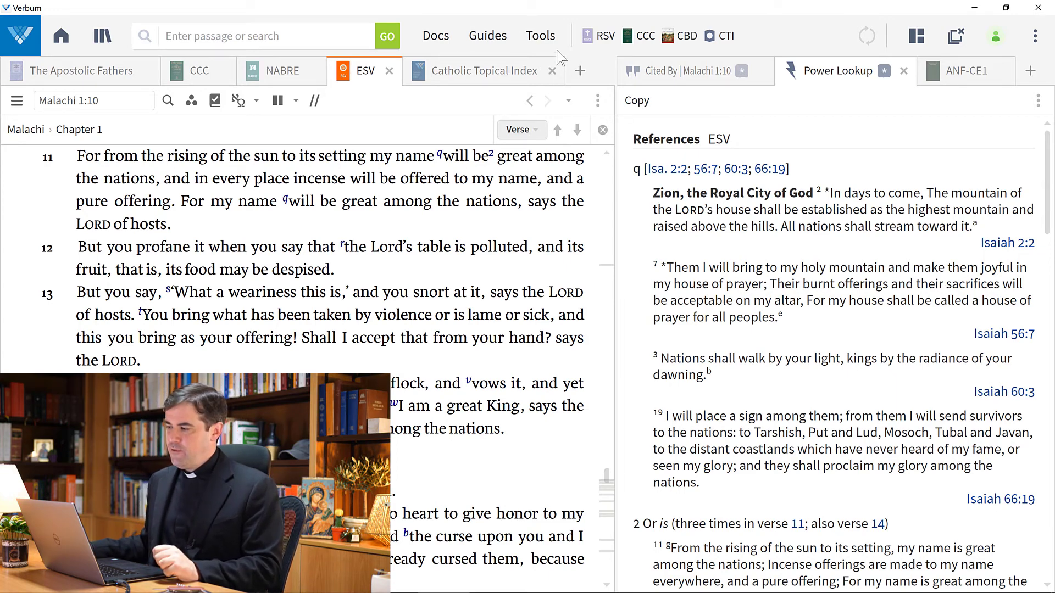
# Pin Cited By and Power Lookup to the top of the tools list, placing Power Lookup directly after Faithlife Assistant
pyautogui.click(540, 36)
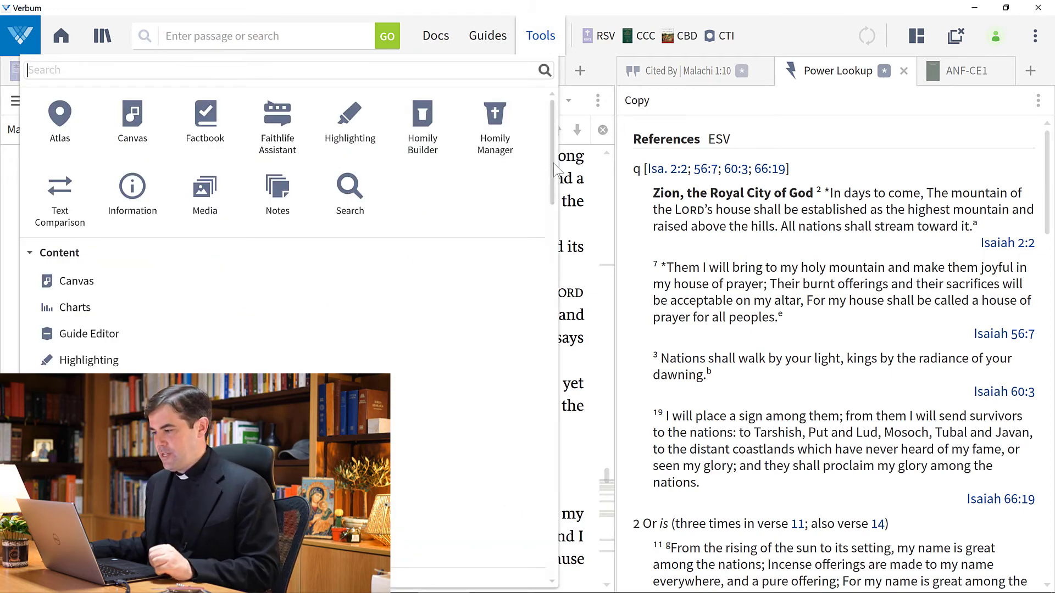
pyautogui.moveTo(552, 186); pyautogui.dragTo(540, 356)
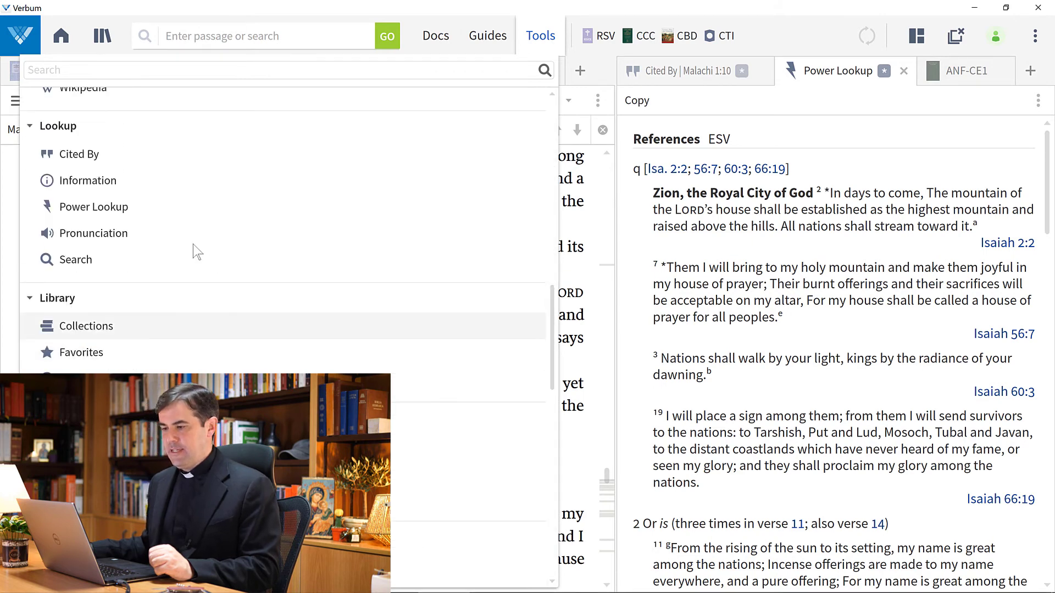
pyautogui.rightClick(140, 163)
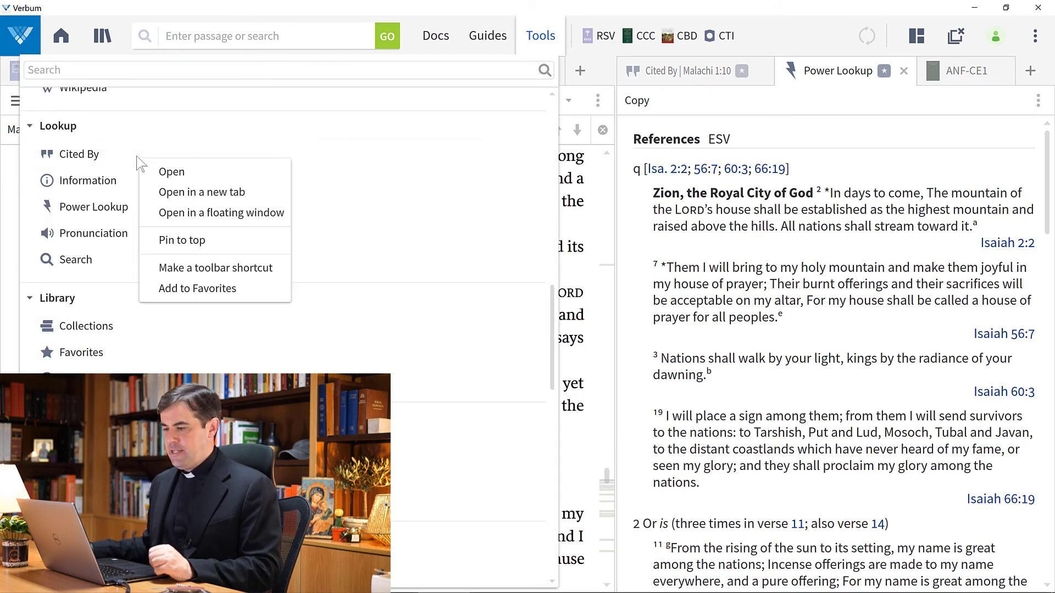
pyautogui.click(185, 243)
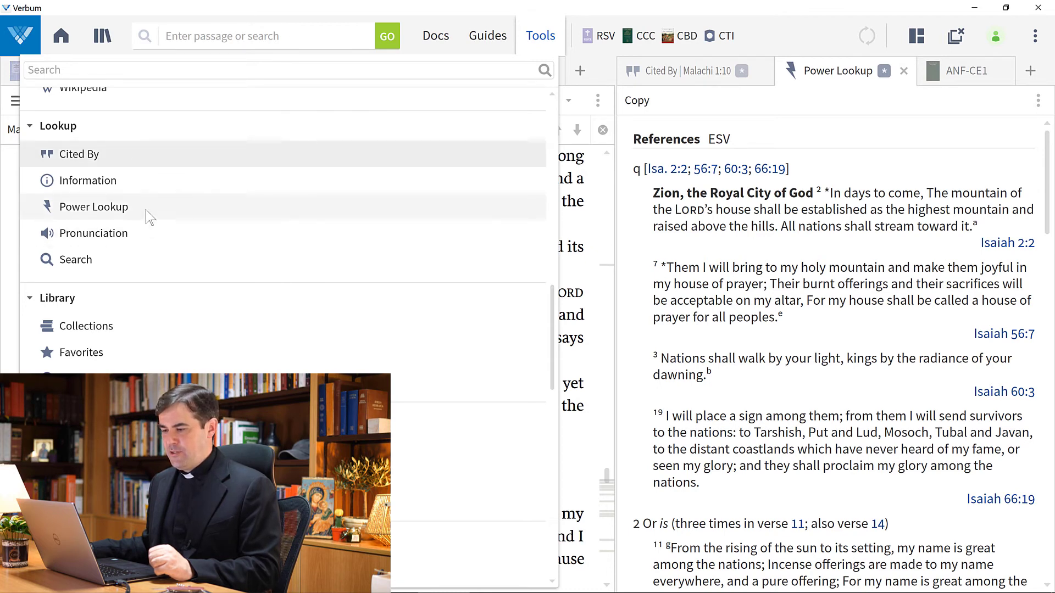
pyautogui.rightClick(147, 214)
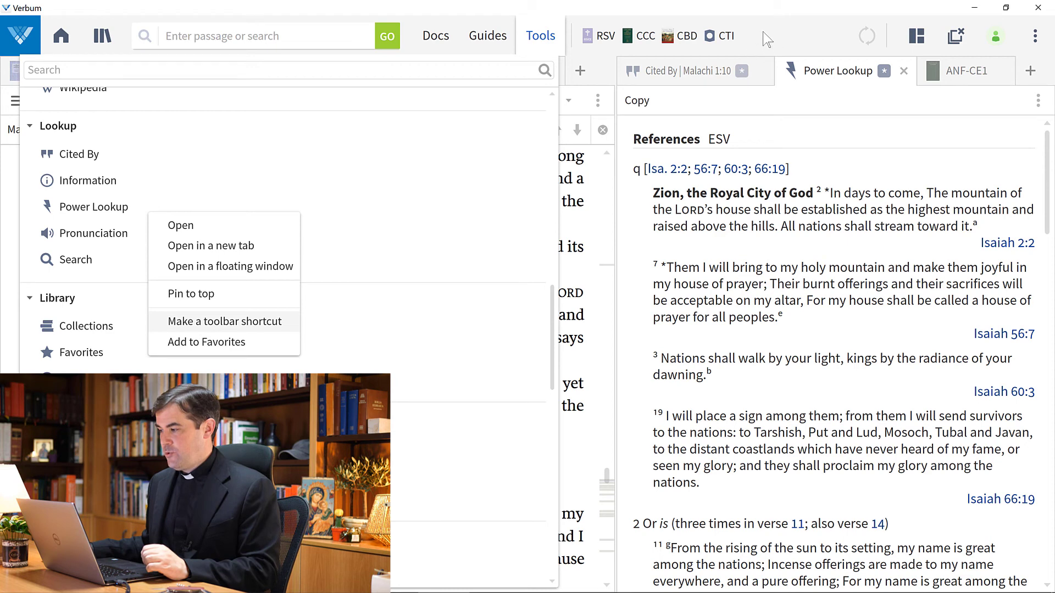
pyautogui.click(201, 296)
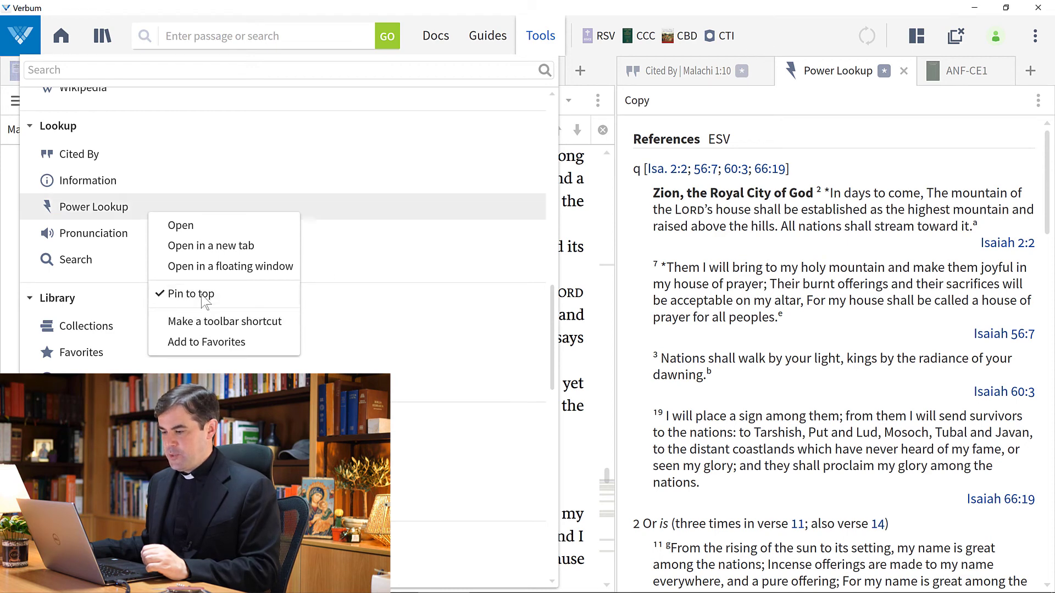
pyautogui.moveTo(551, 335); pyautogui.dragTo(565, 144)
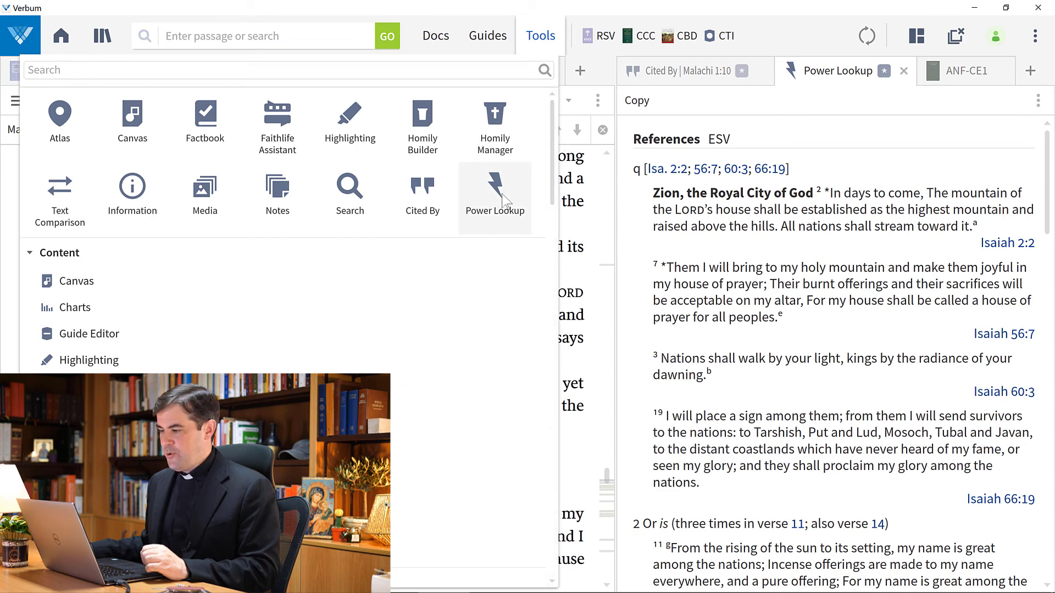
pyautogui.moveTo(504, 198); pyautogui.dragTo(312, 126)
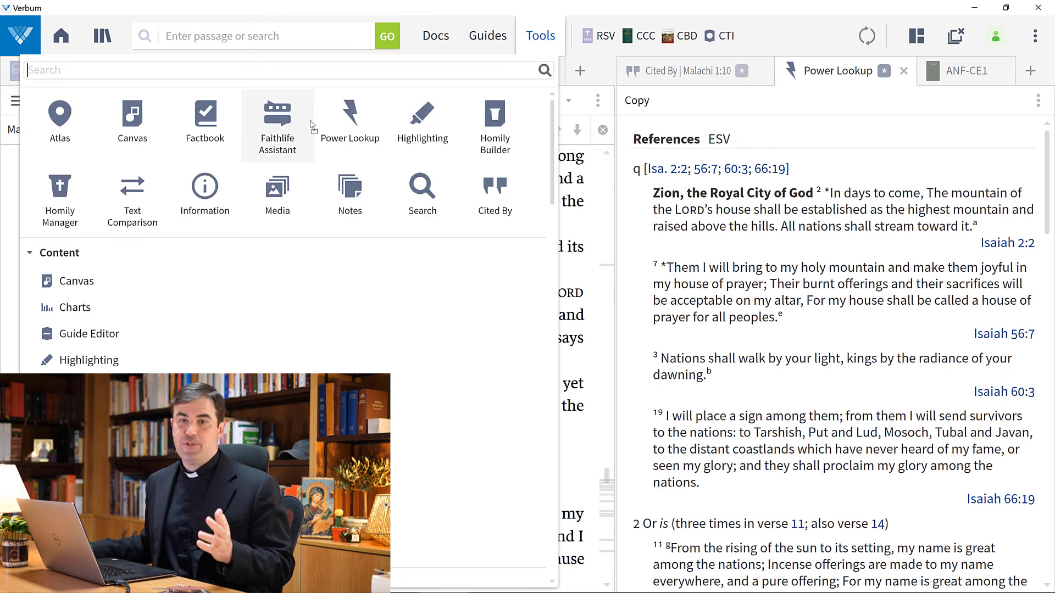